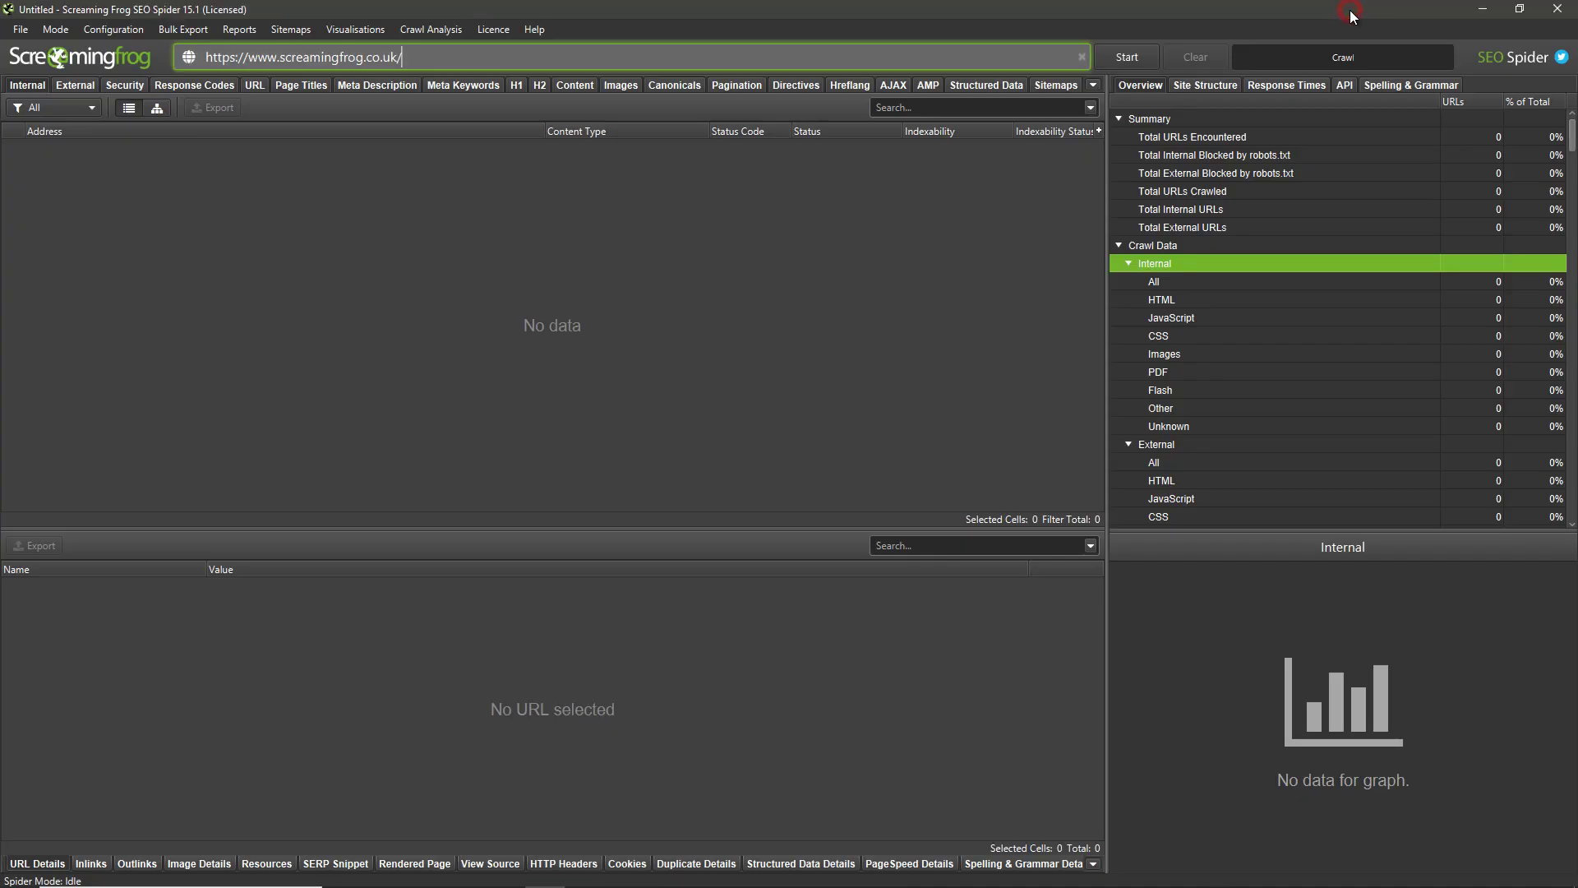
- Start the screamingfrog.co.uk crawl and show the homepage's URL Details
click(1128, 58)
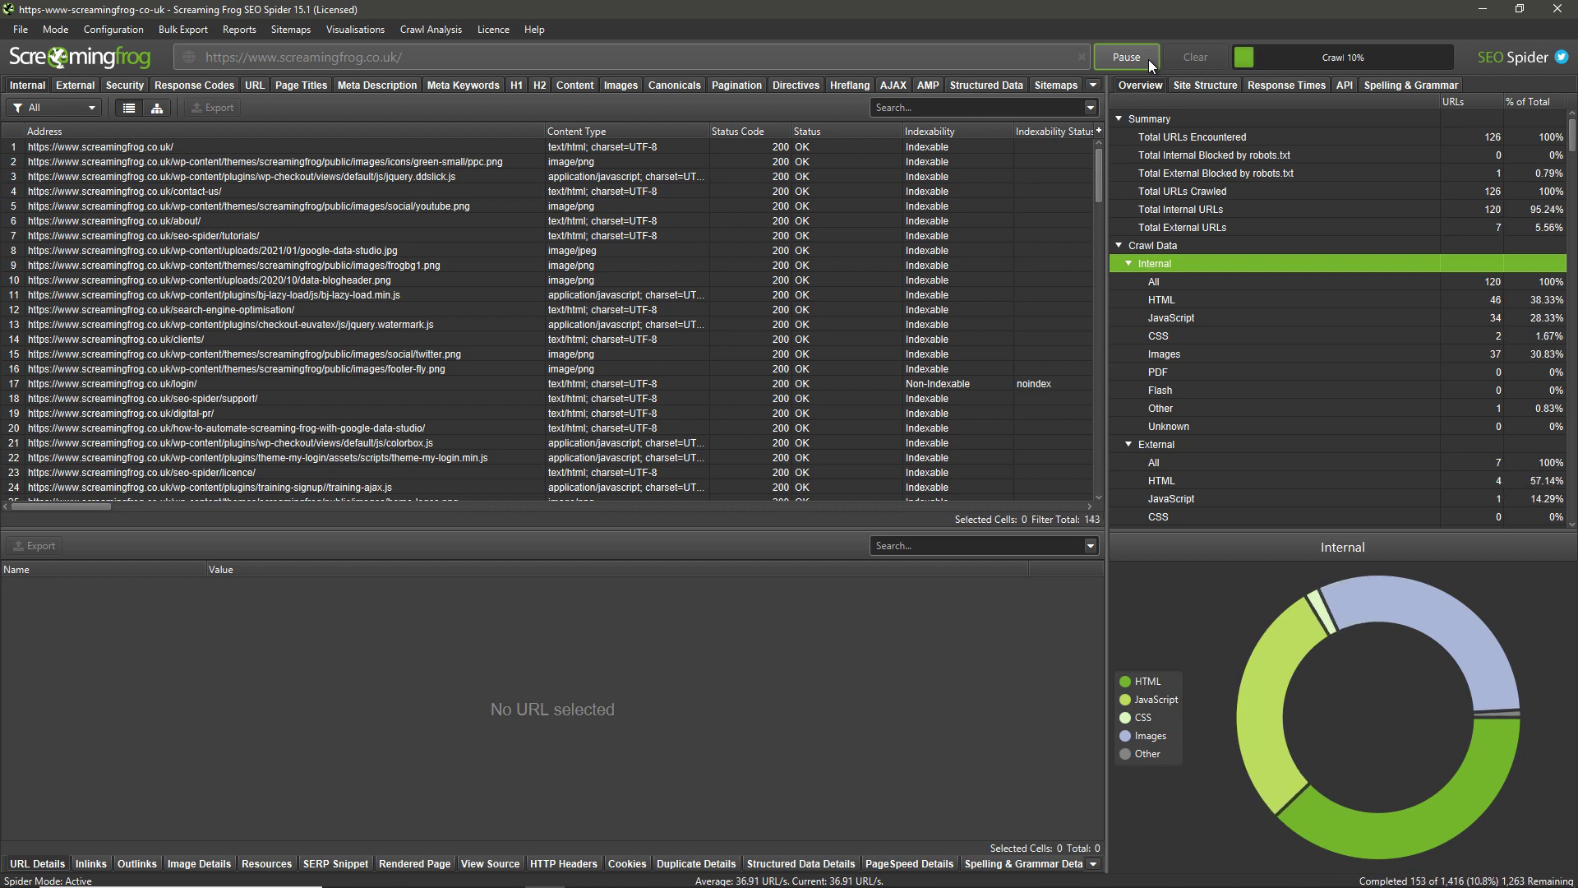
click(15, 149)
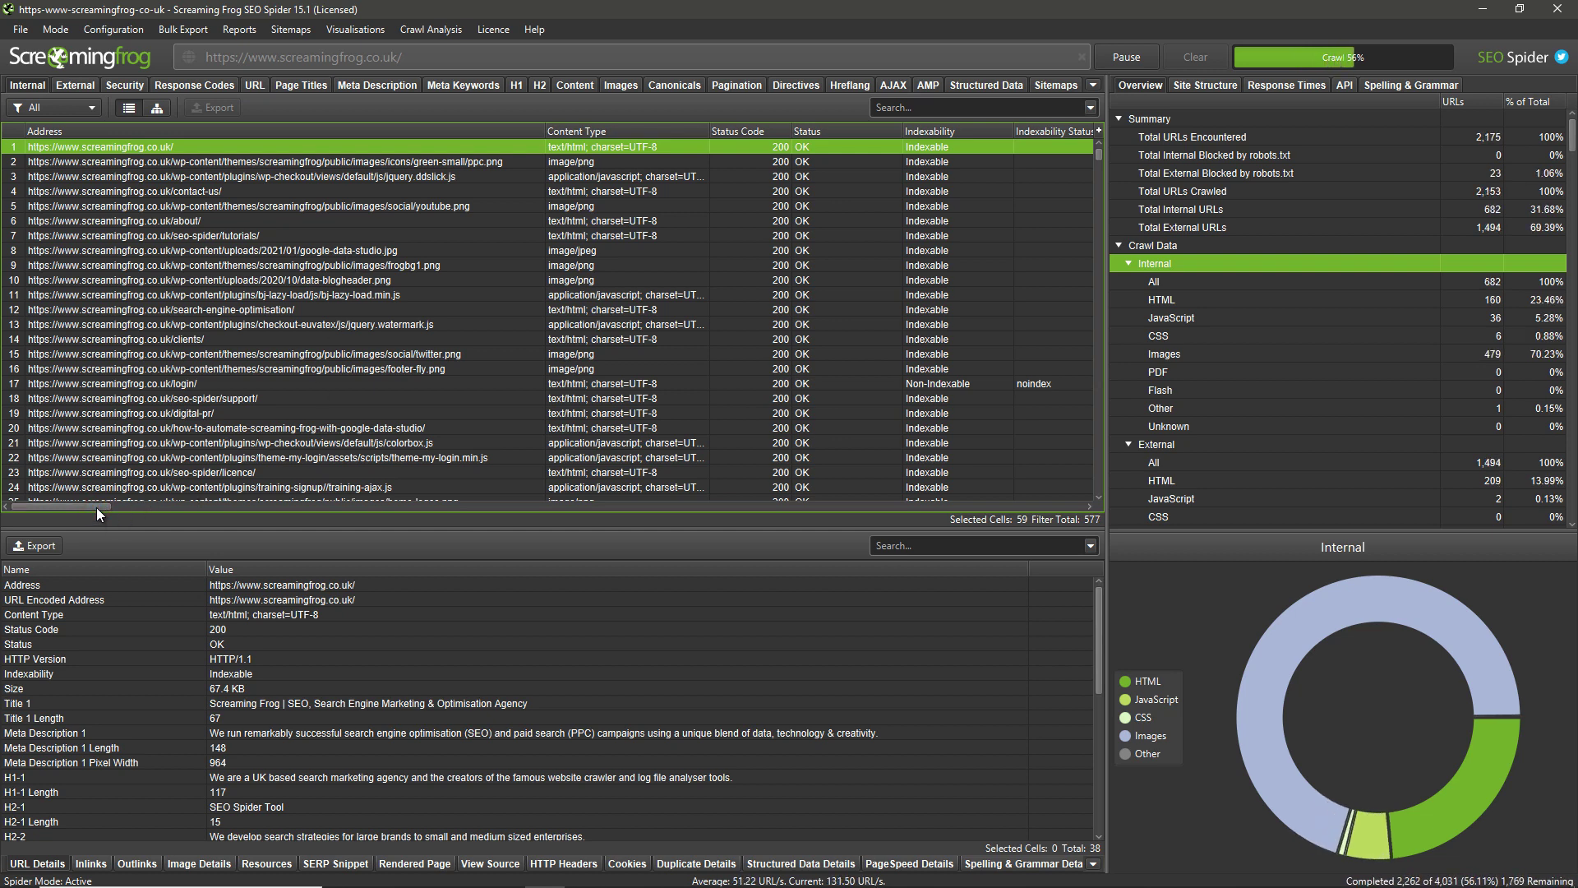
mouse_move(96, 507)
mouse_down()
mouse_move(1076, 507)
mouse_move(30, 507)
mouse_up()
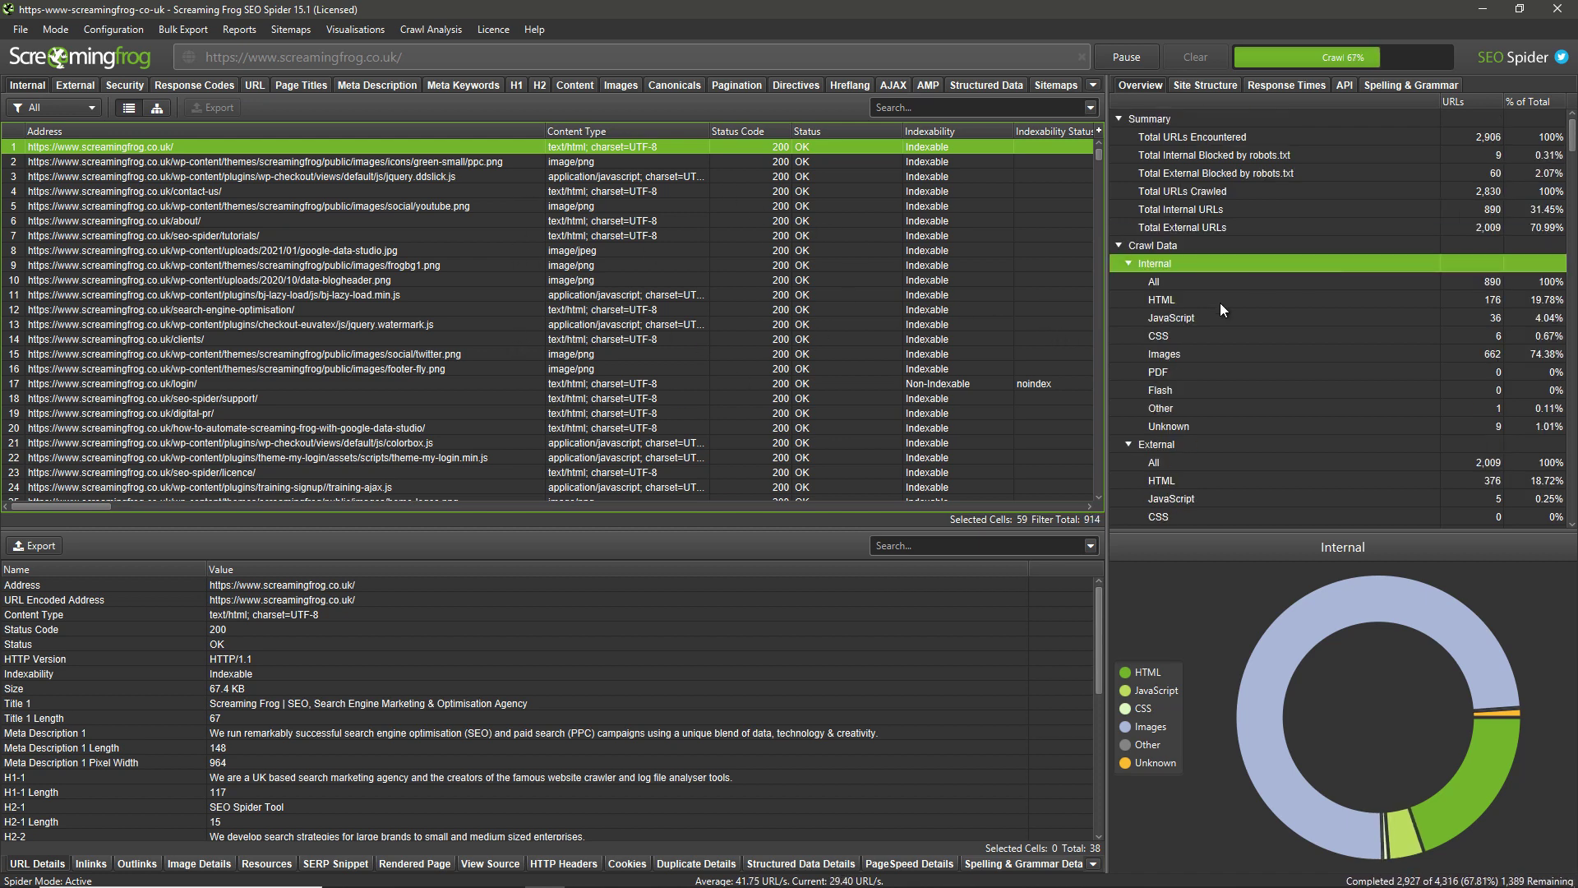
- Drag the splitter right to widen the URL results table
drag(1104, 369, 1135, 369)
scroll(1335, 263, down, 3)
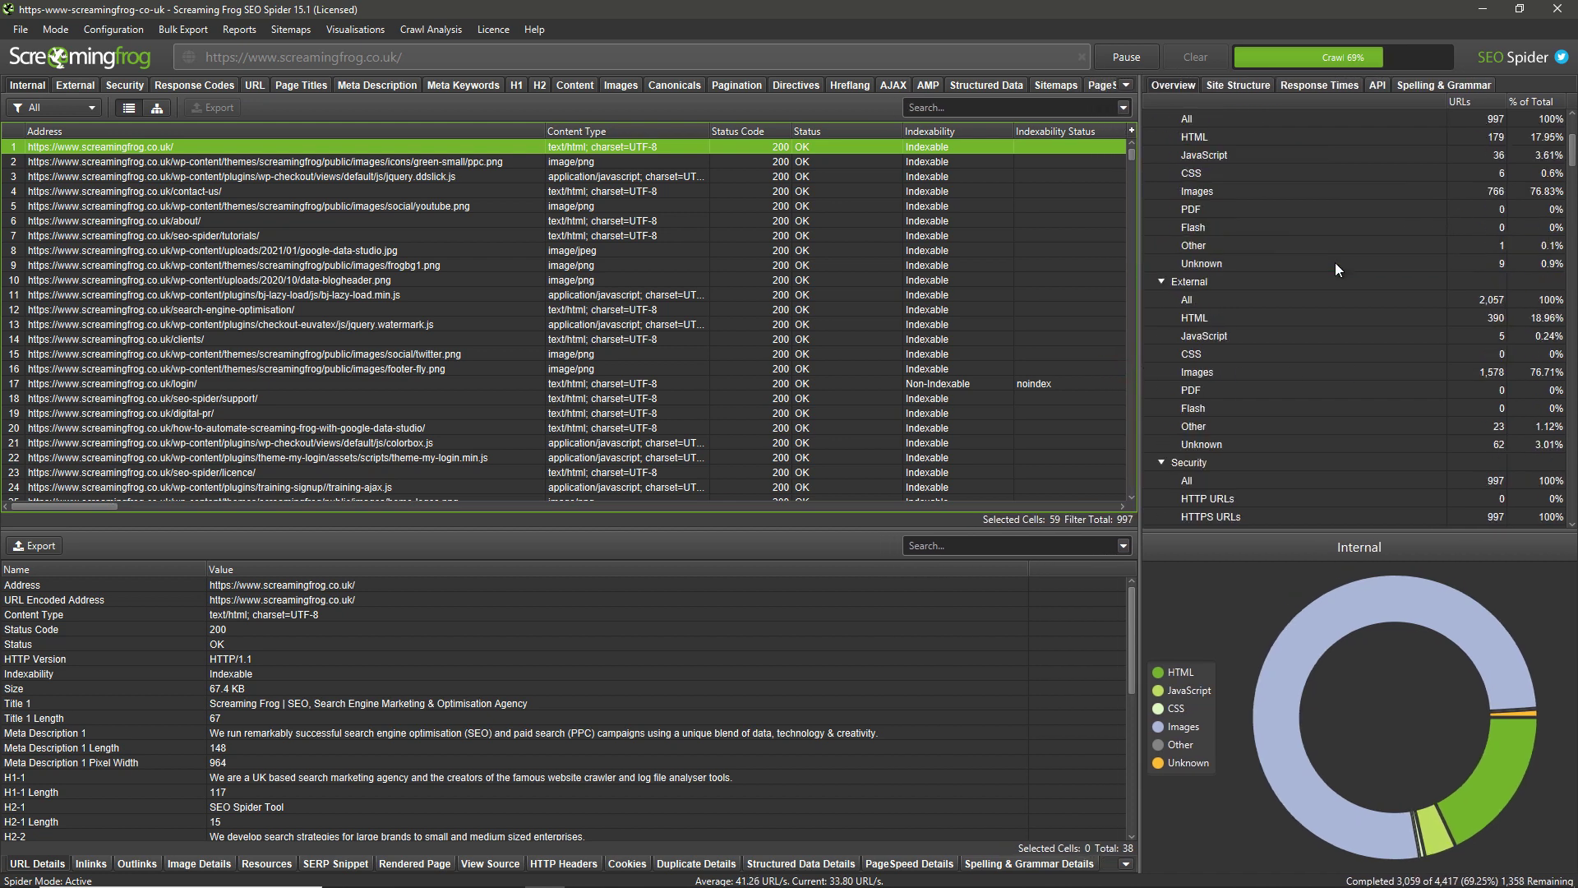
scroll(1335, 263, down, 3)
scroll(1336, 263, down, 2)
scroll(1336, 263, up, 5)
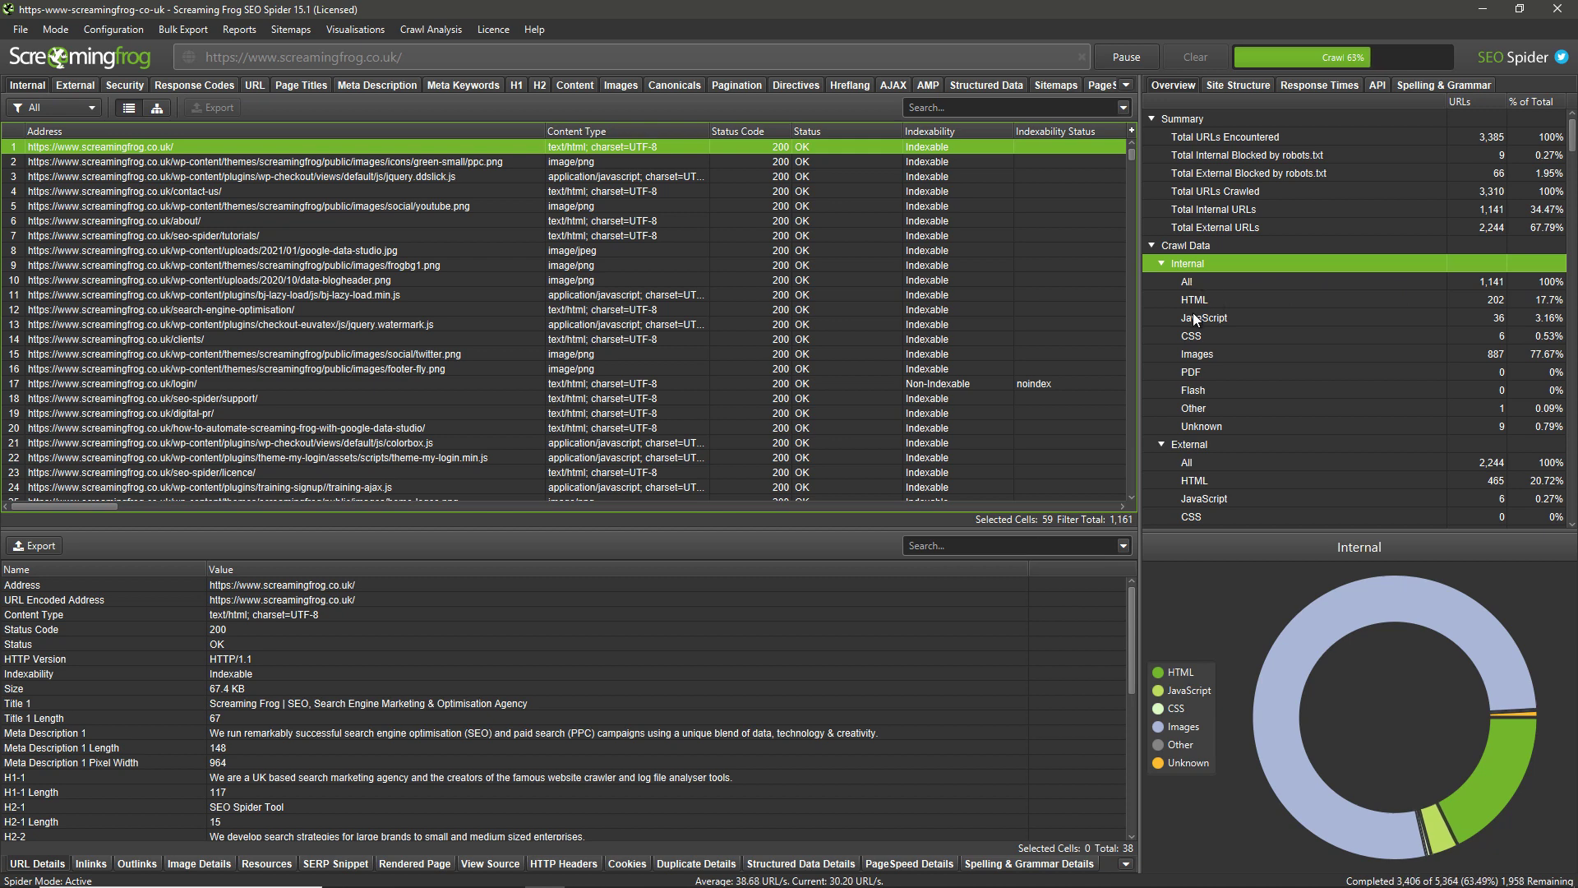
click(67, 110)
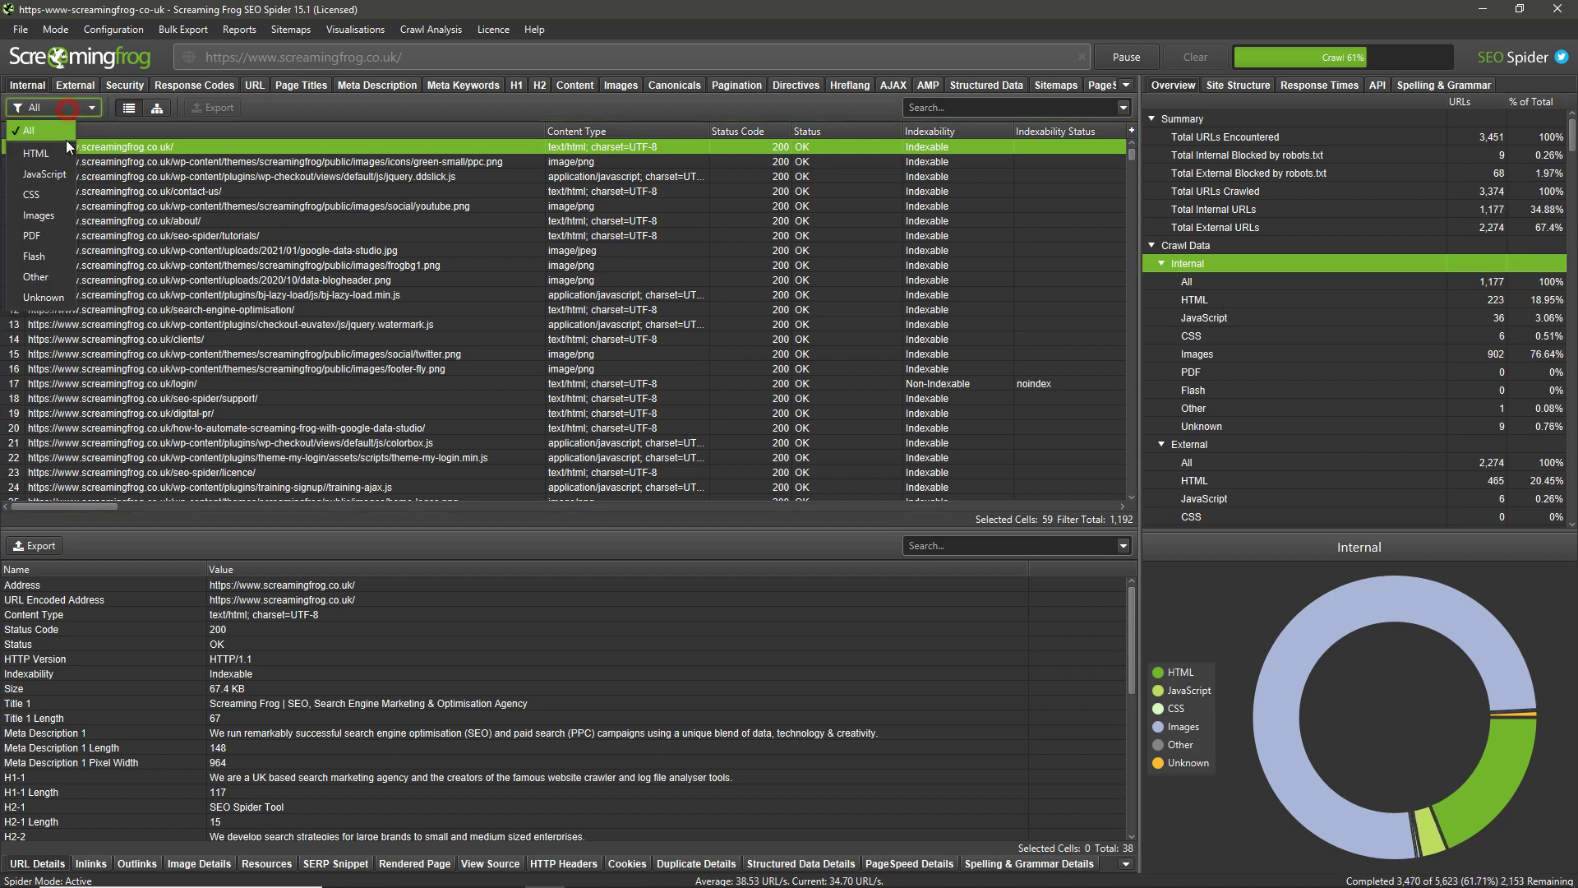
click(60, 151)
click(82, 107)
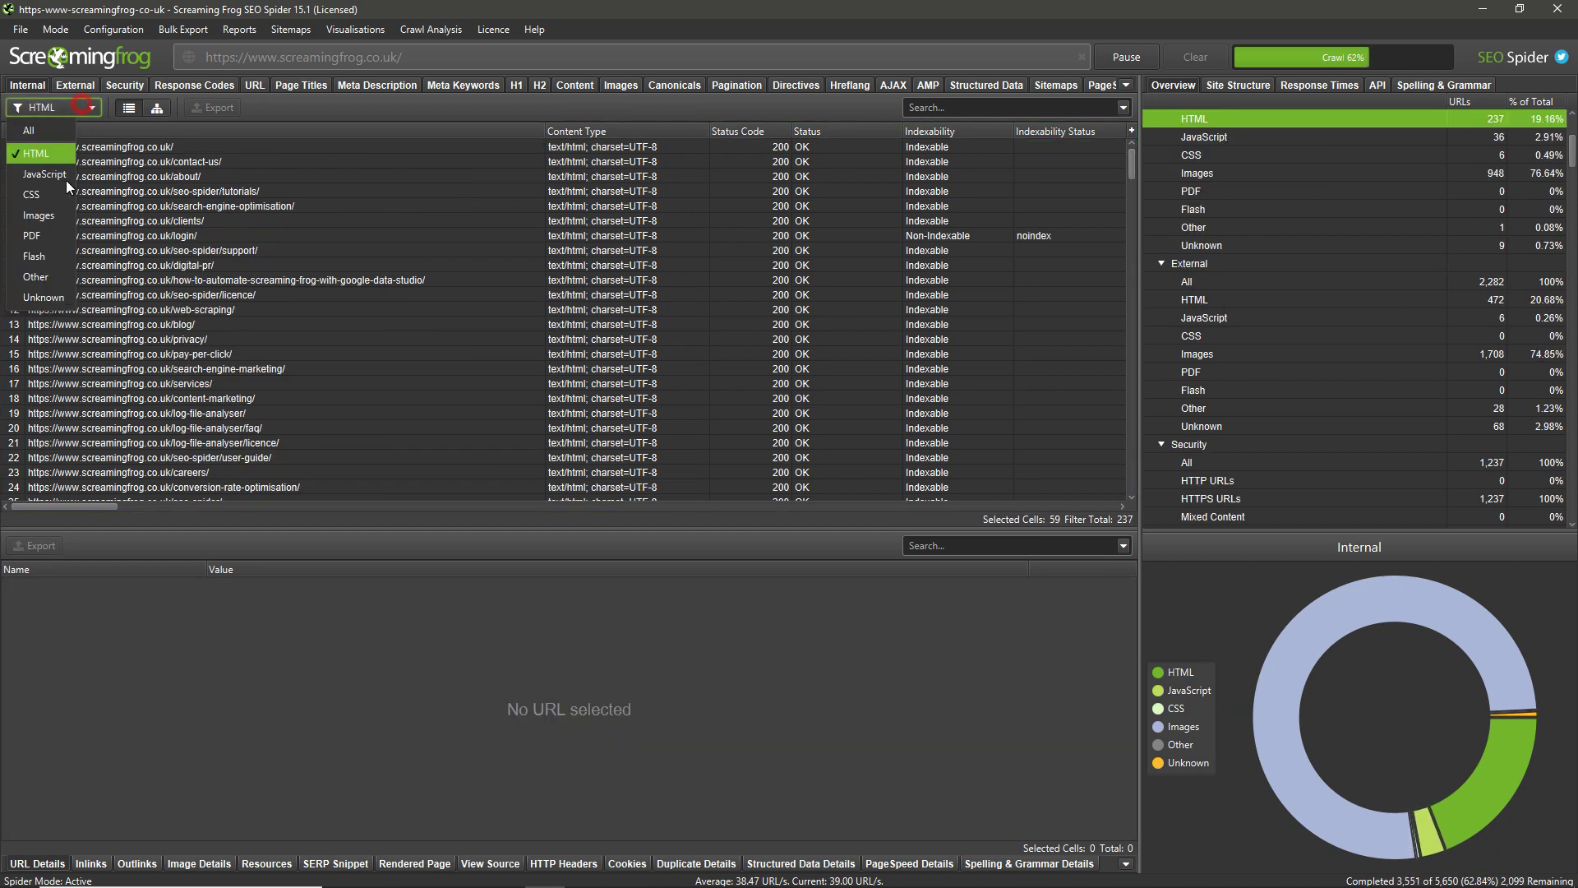
click(62, 211)
click(71, 111)
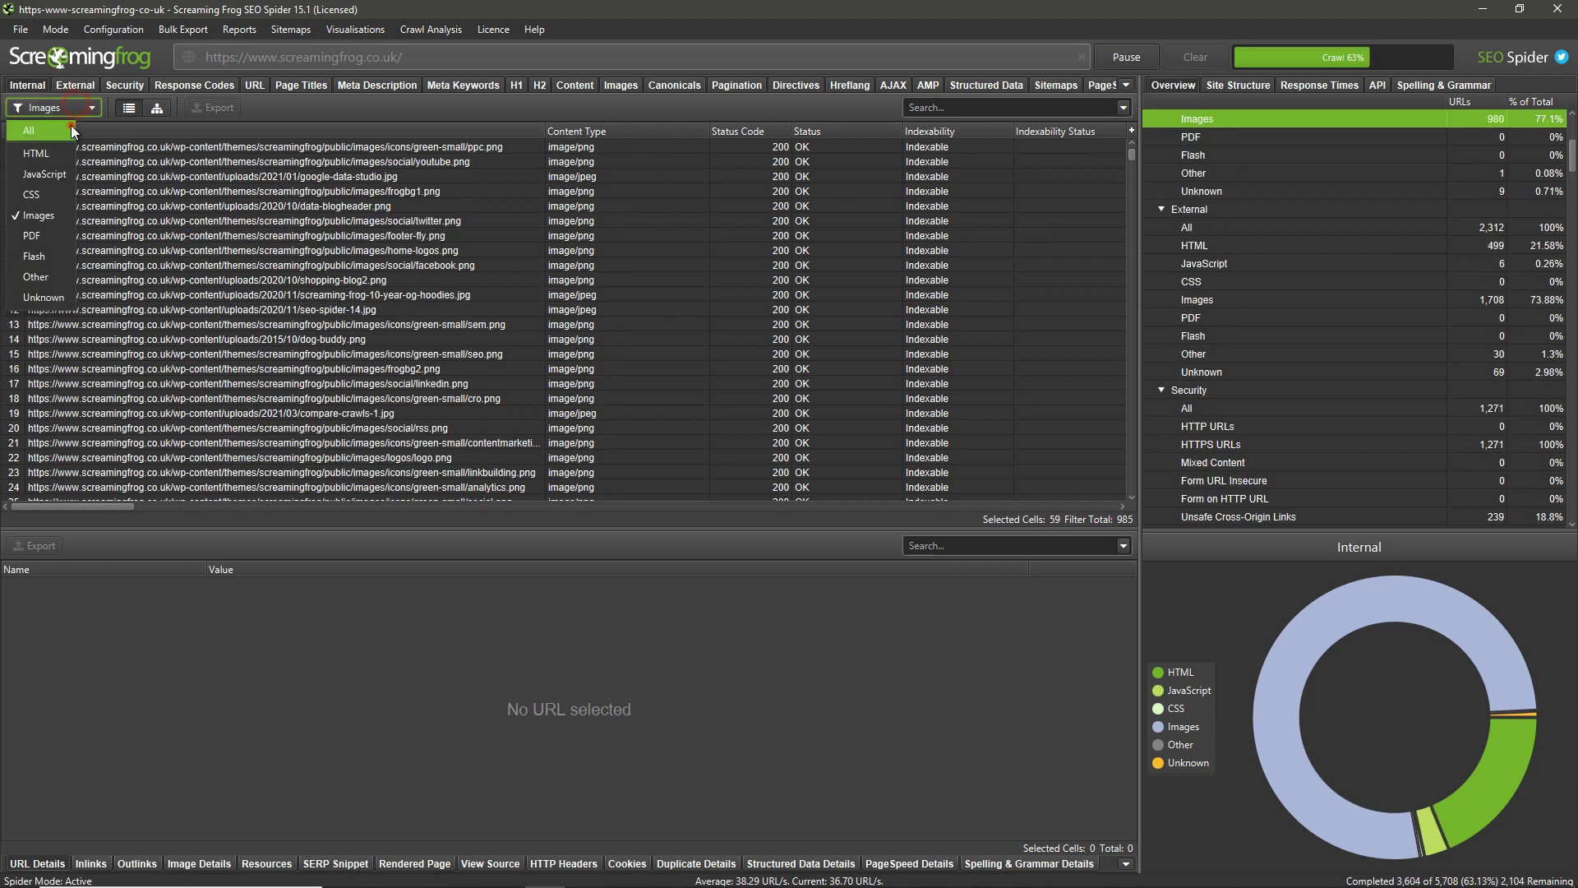
click(70, 124)
scroll(1382, 362, up, 3)
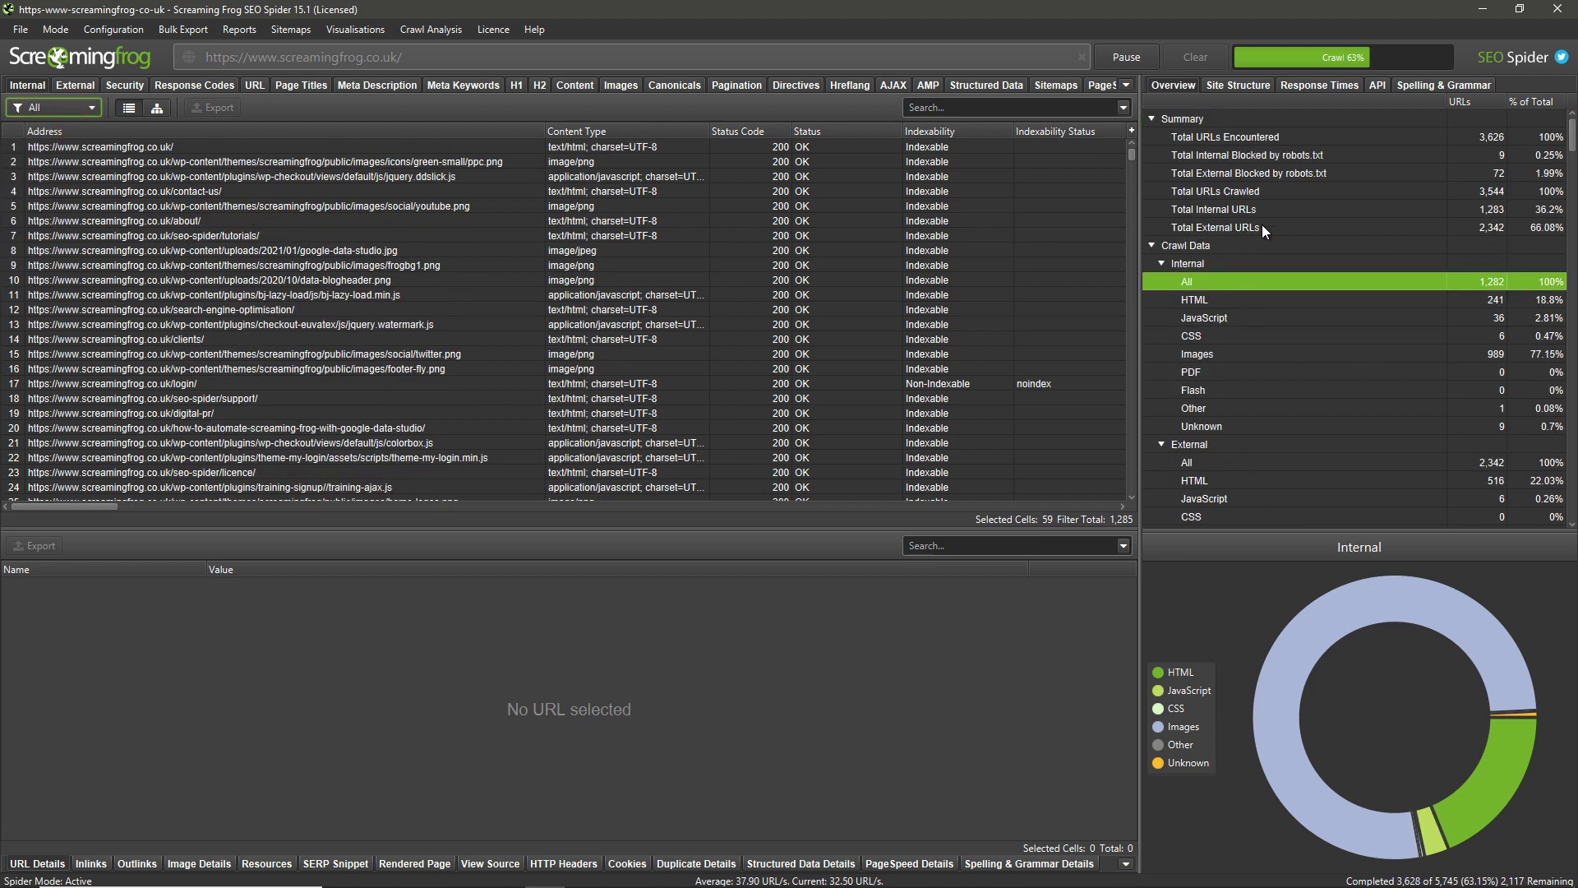
scroll(1266, 319, down, 3)
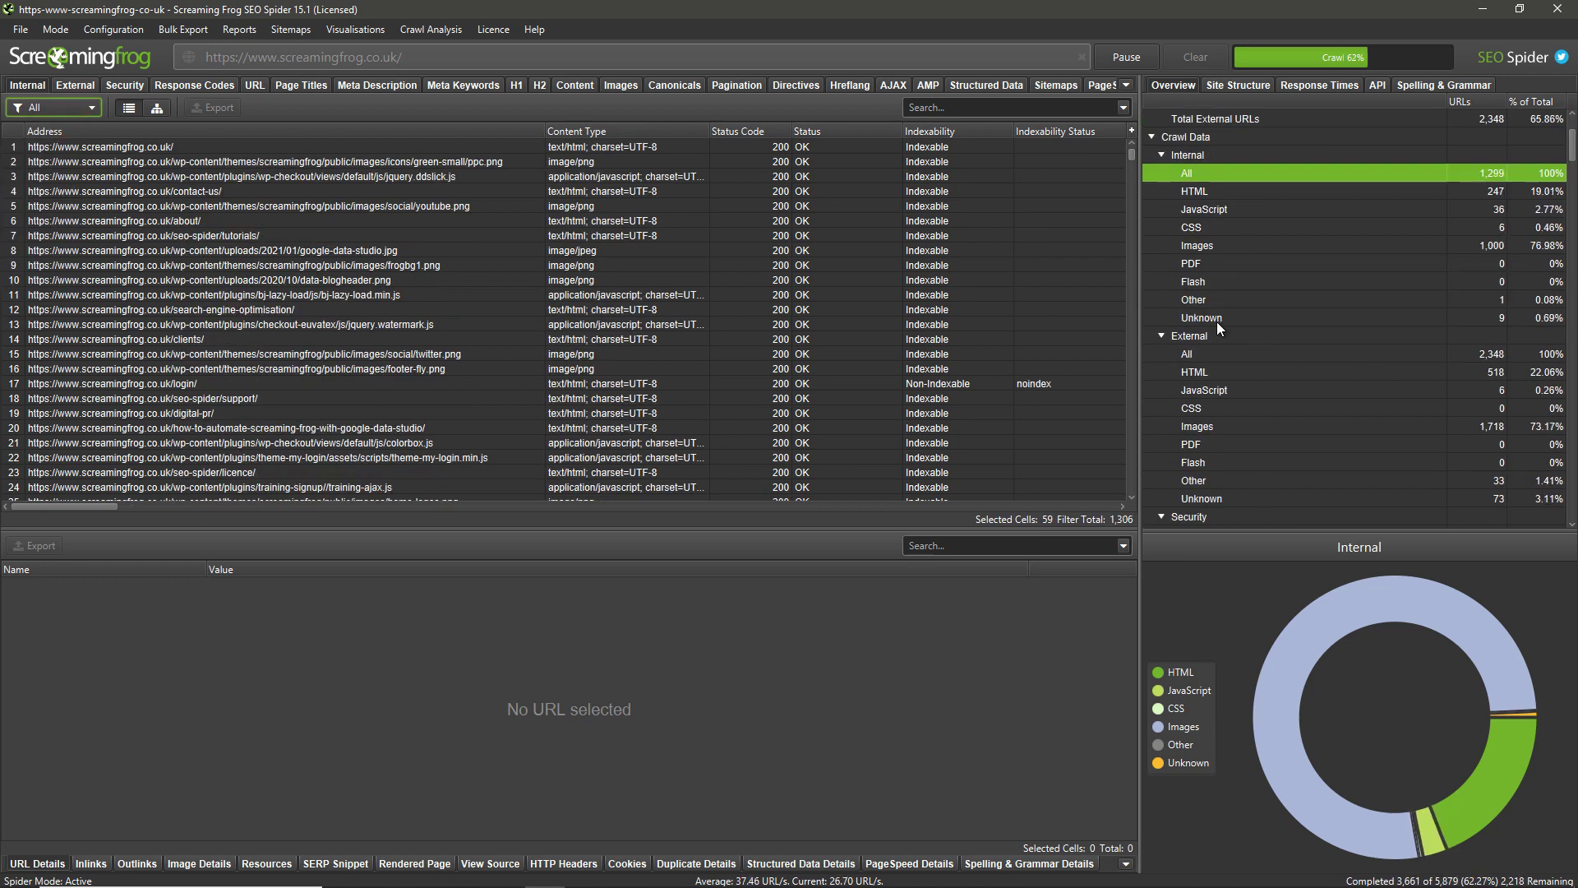
scroll(1217, 323, down, 3)
scroll(1234, 384, up, 3)
scroll(1232, 334, down, 3)
scroll(1227, 344, up, 4)
scroll(1226, 344, up, 3)
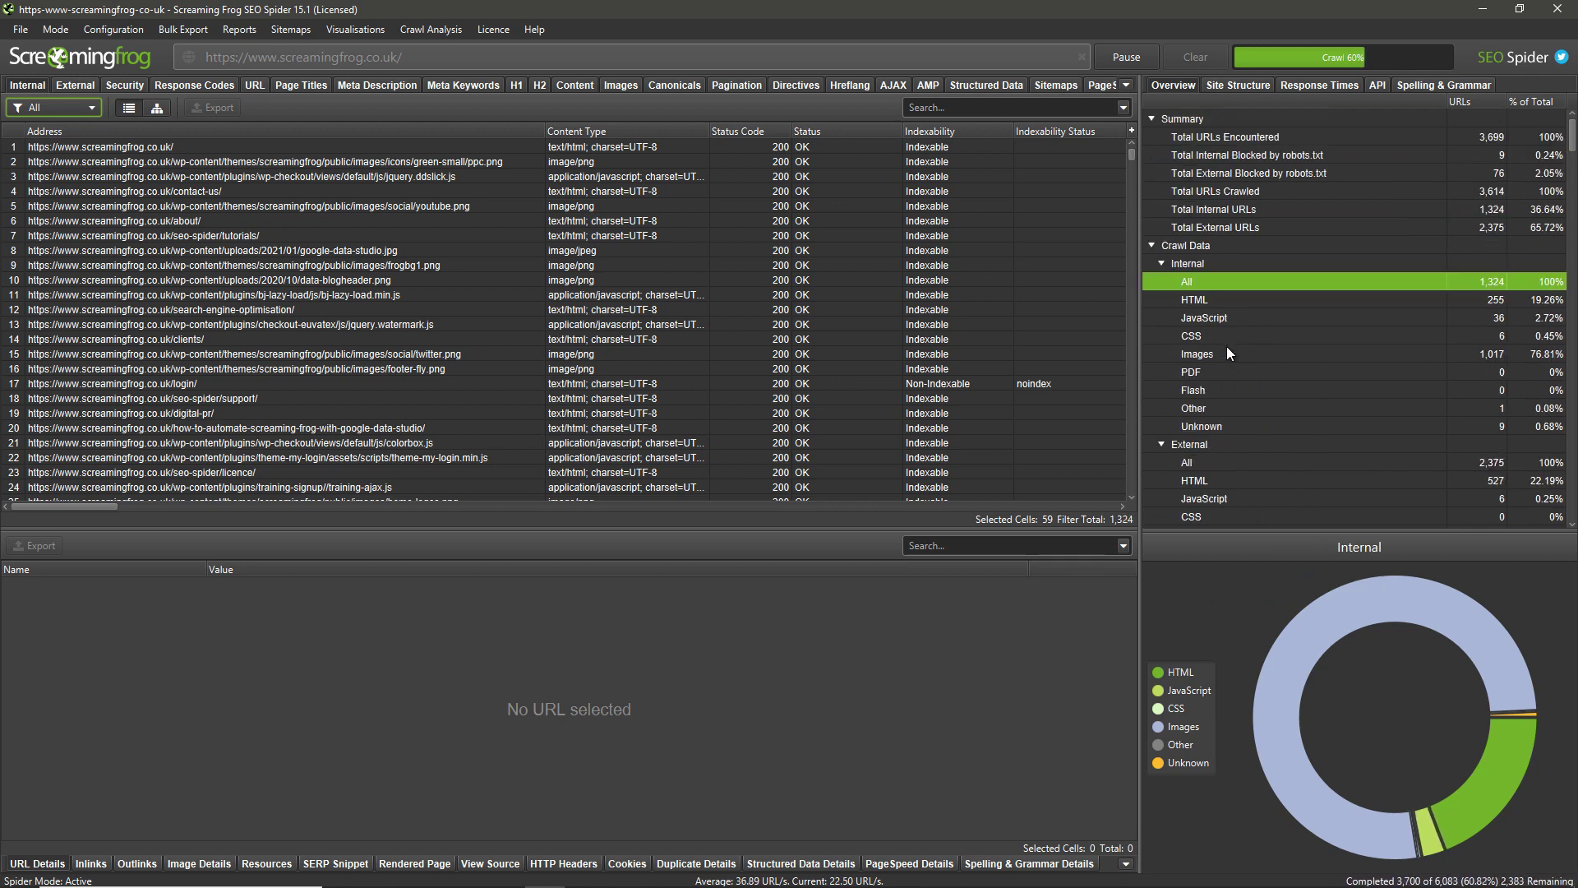
click(116, 149)
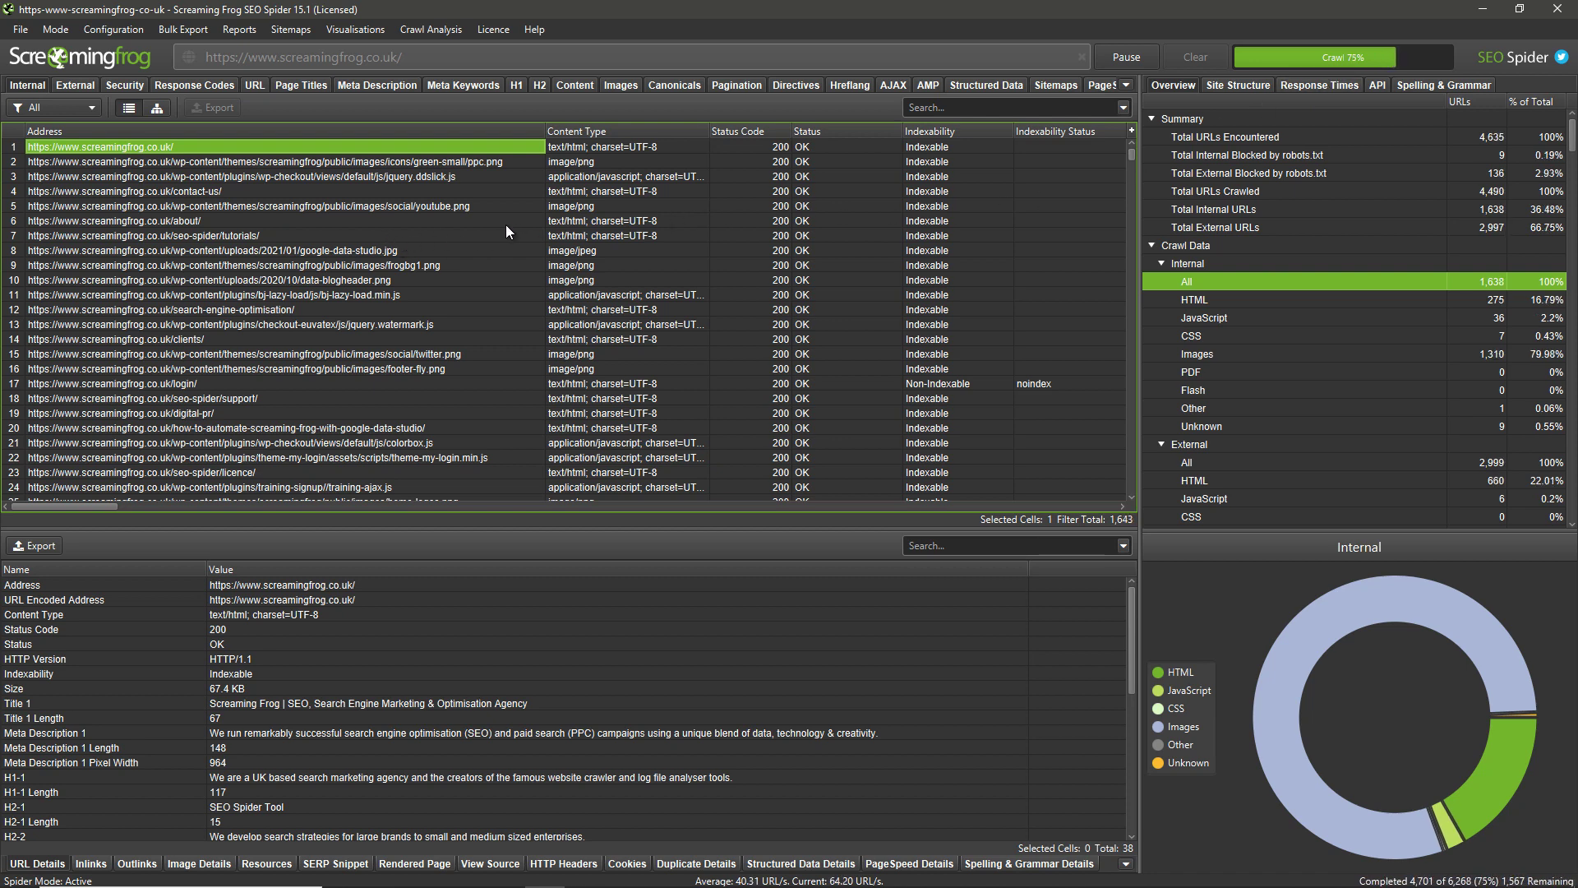
- Select the homepage row and review its inlinks and outlinks
click(30, 148)
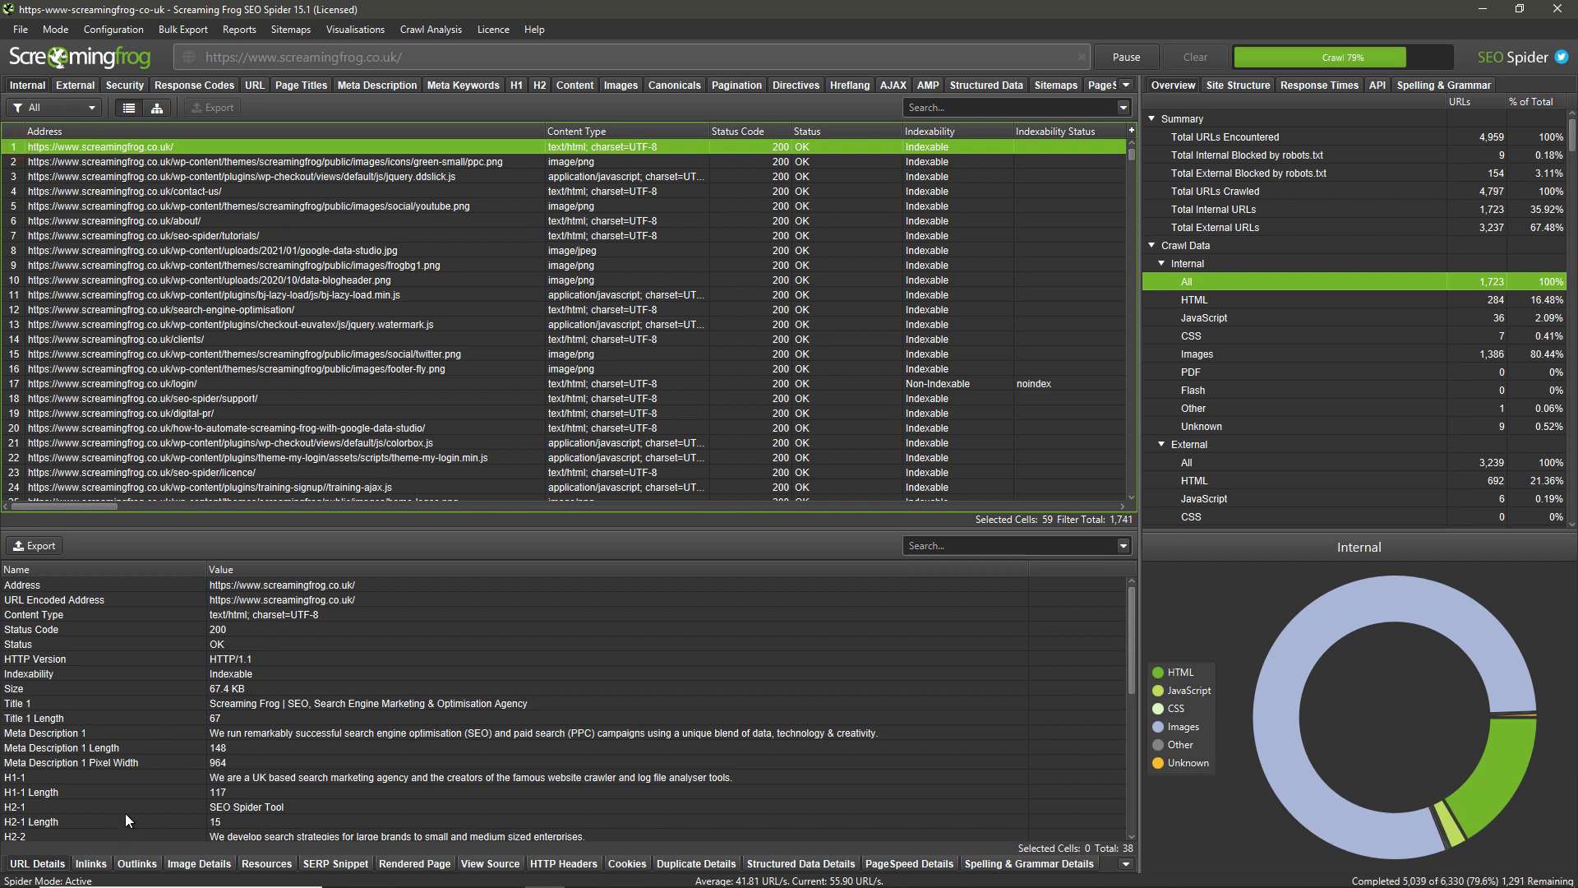
click(92, 863)
click(138, 863)
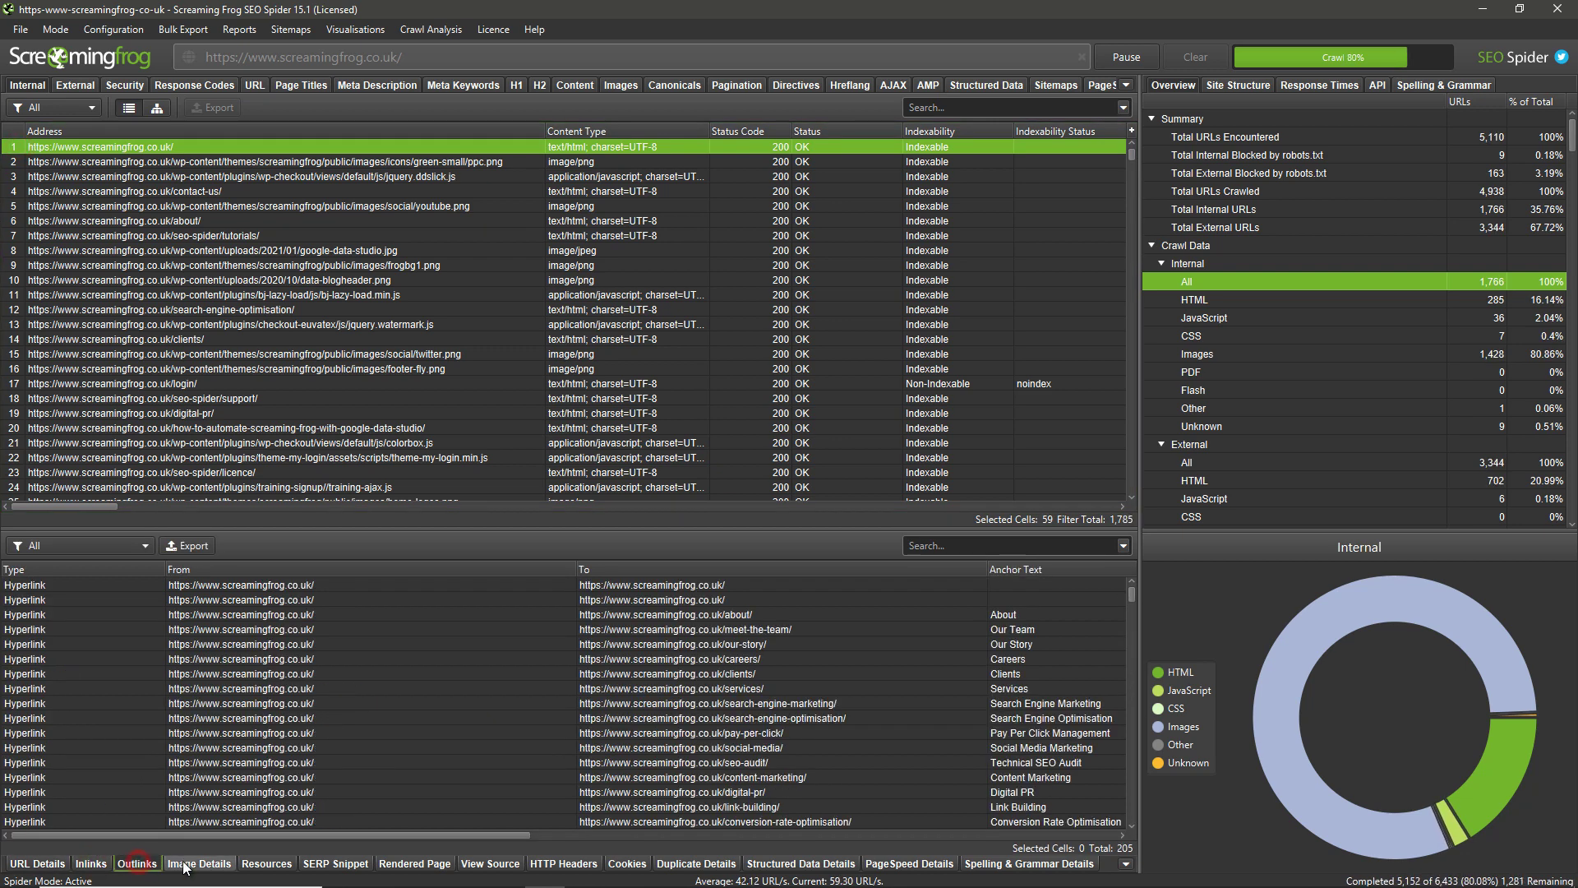
- Preview the homepage's compare-crawls-1.jpg image and SERP snippet, then return to URL Details
click(197, 863)
click(345, 650)
click(444, 600)
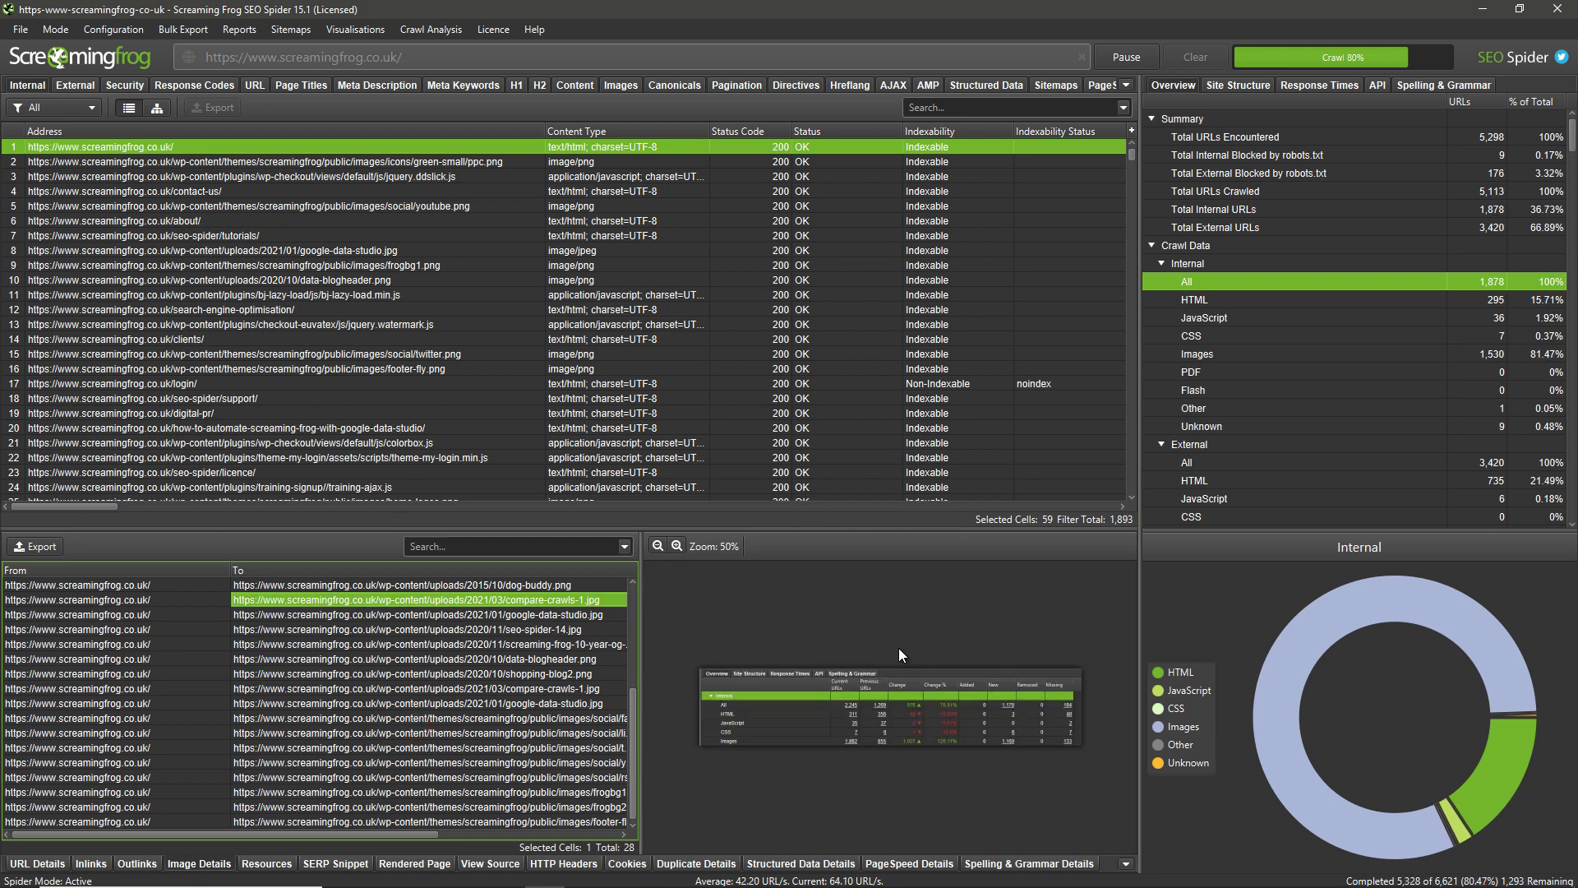
click(335, 863)
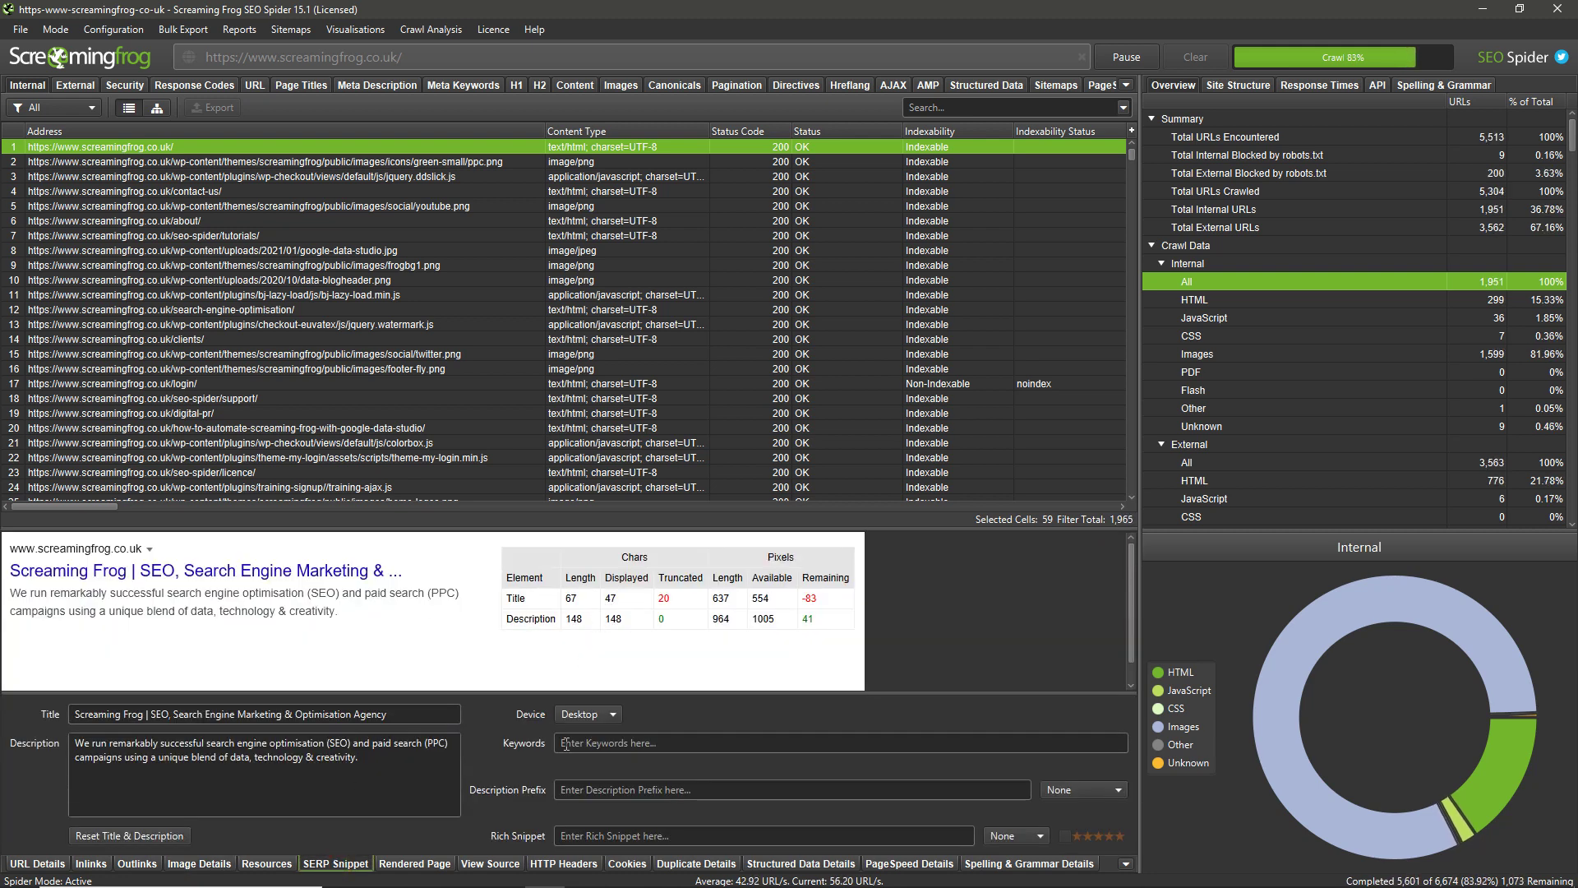
click(52, 867)
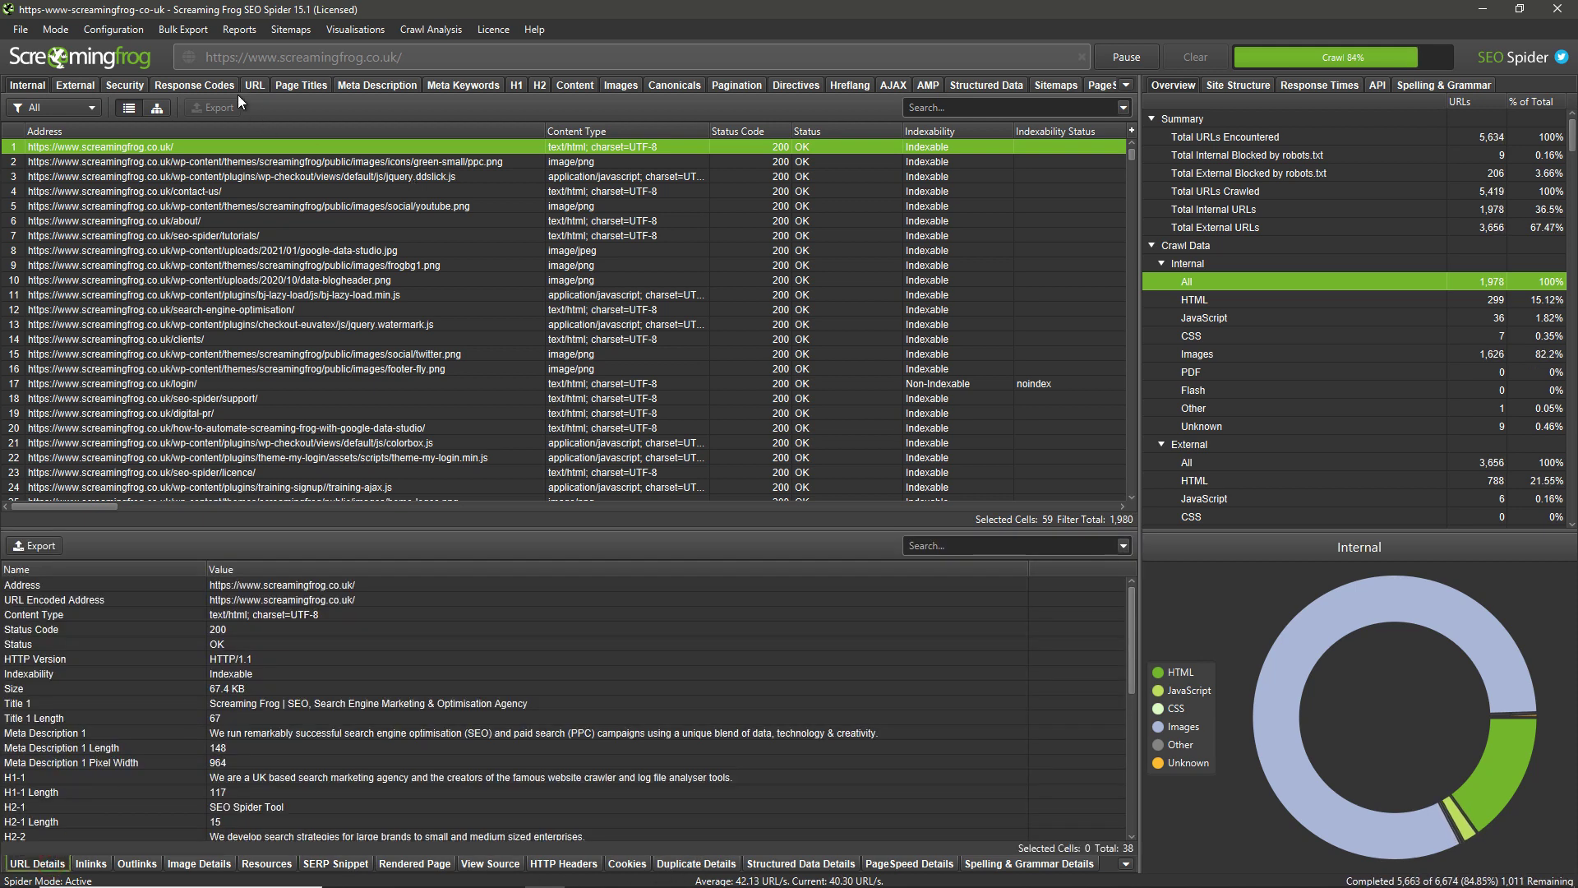
- In the External report, view the dell.co.uk link's URL Details
click(89, 88)
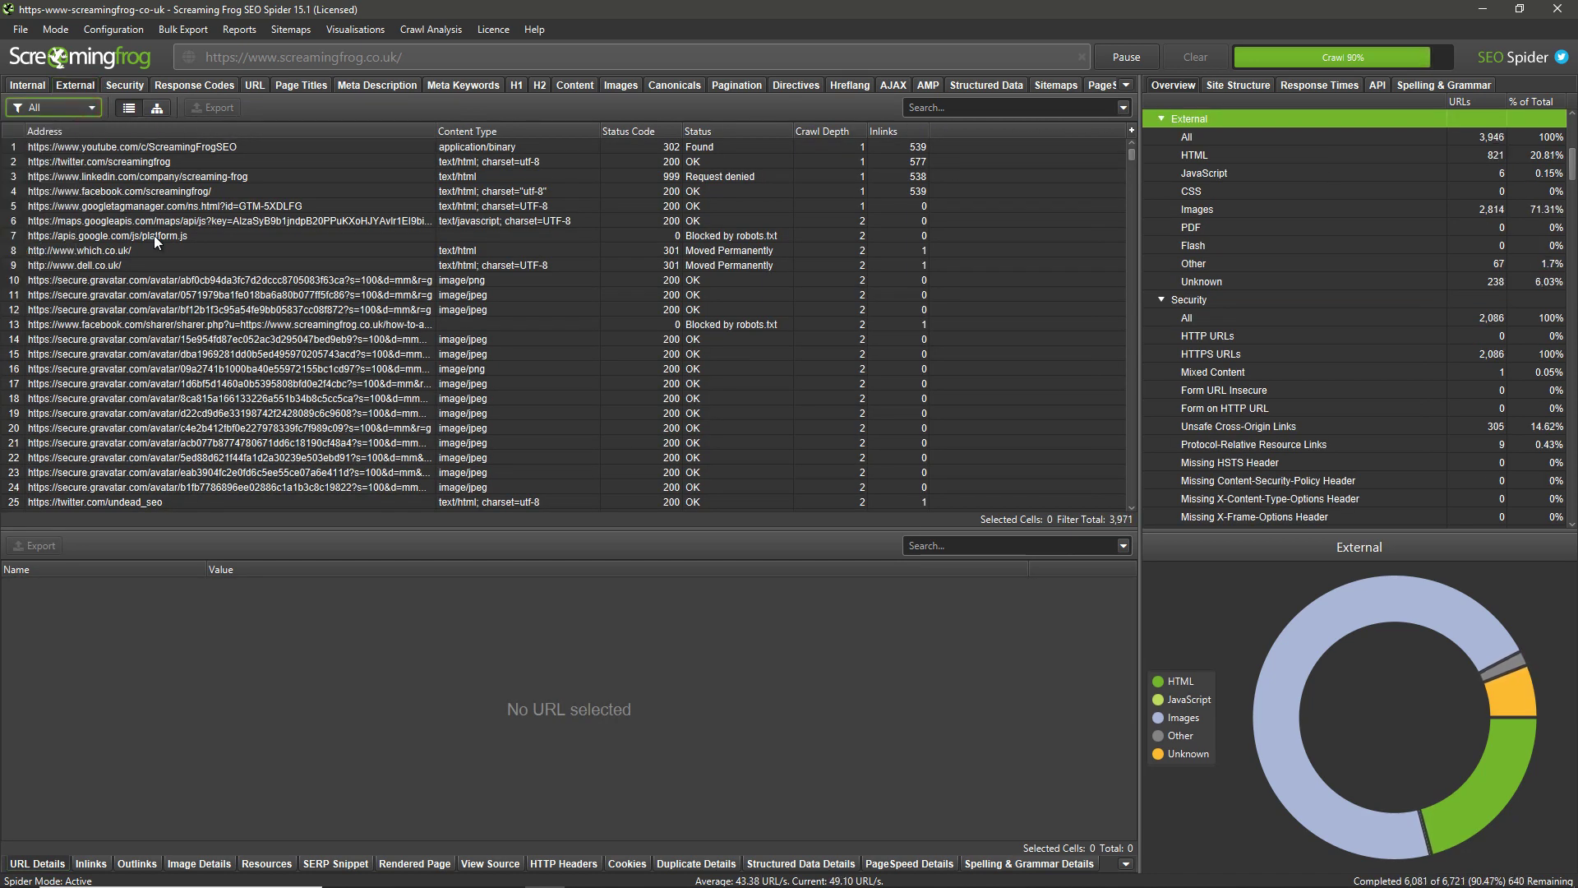
click(142, 264)
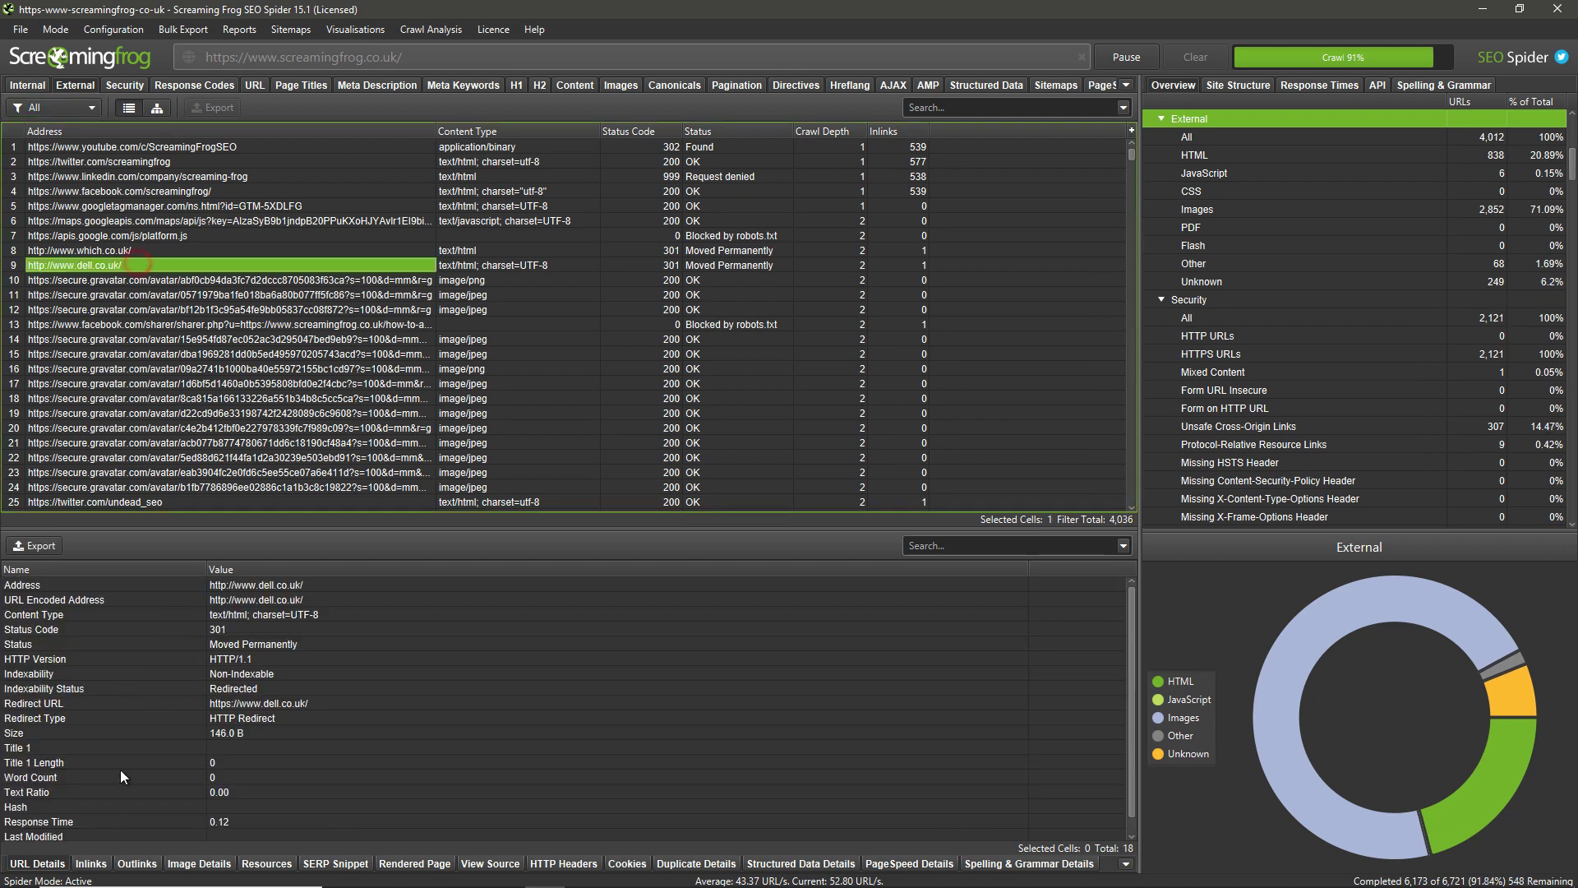
click(91, 863)
click(37, 863)
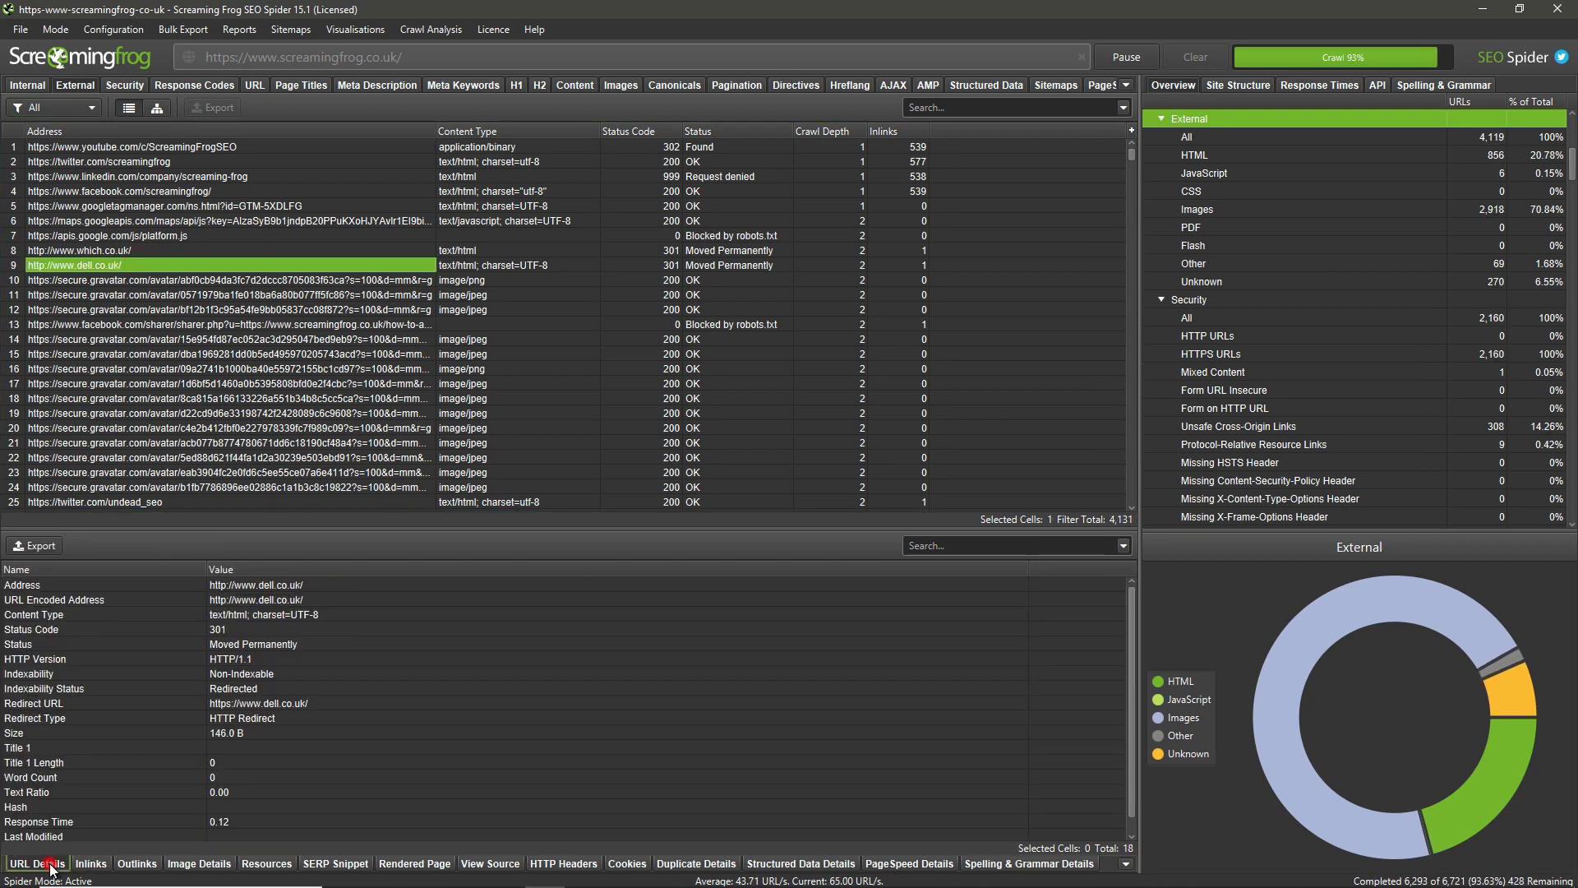
- Show the Security report and its list of filters
click(125, 83)
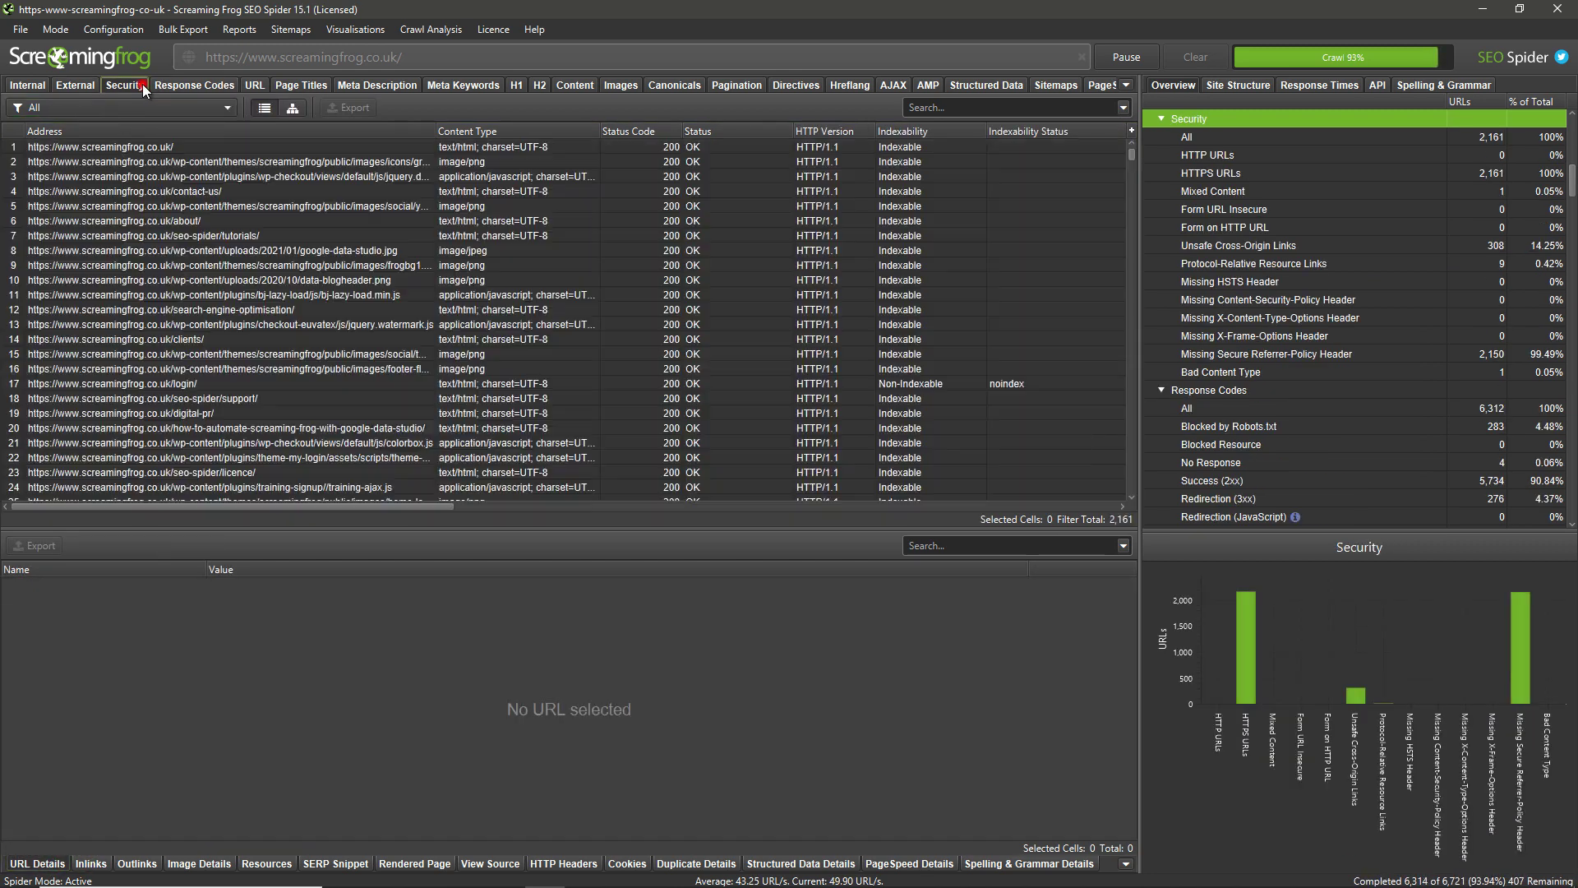
click(148, 107)
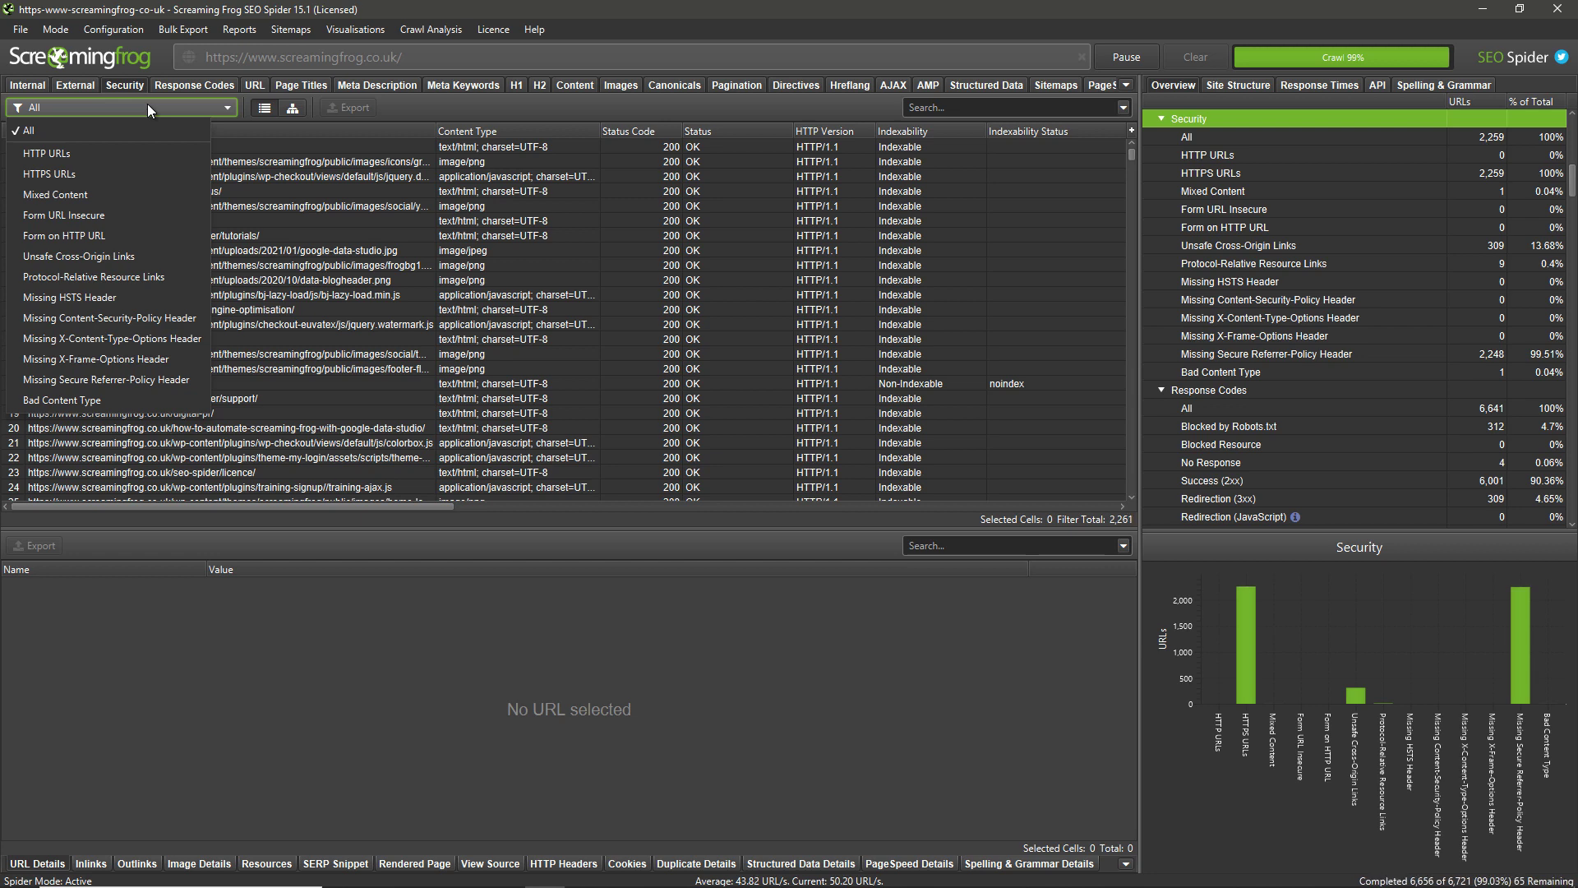
- Filter Response Codes to Client Error (4xx) and select the not-found moz.com URL
click(193, 84)
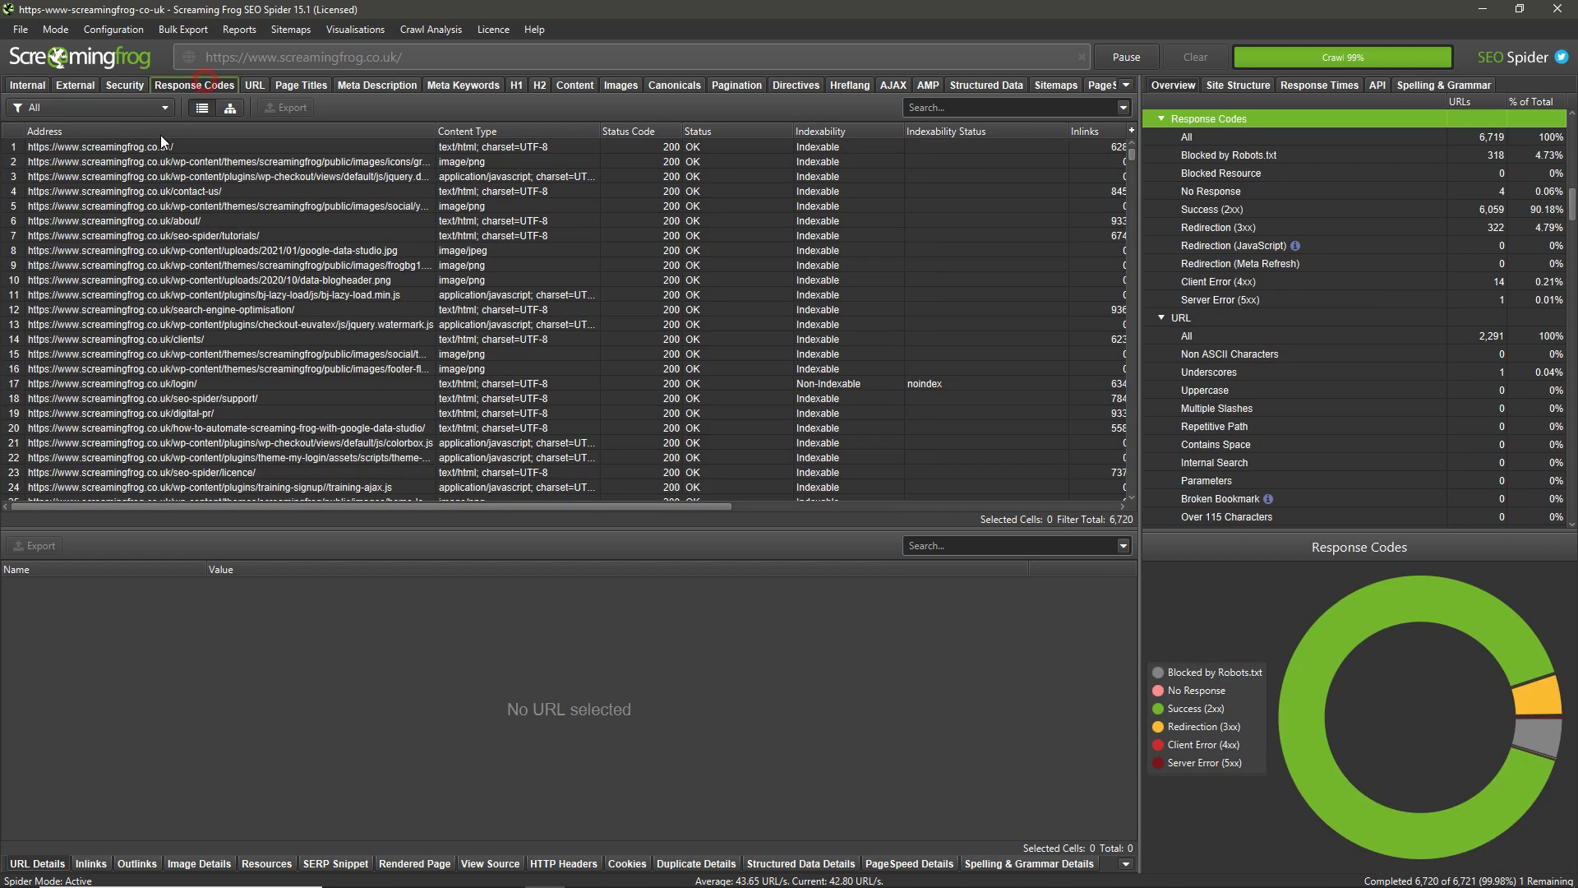
click(155, 110)
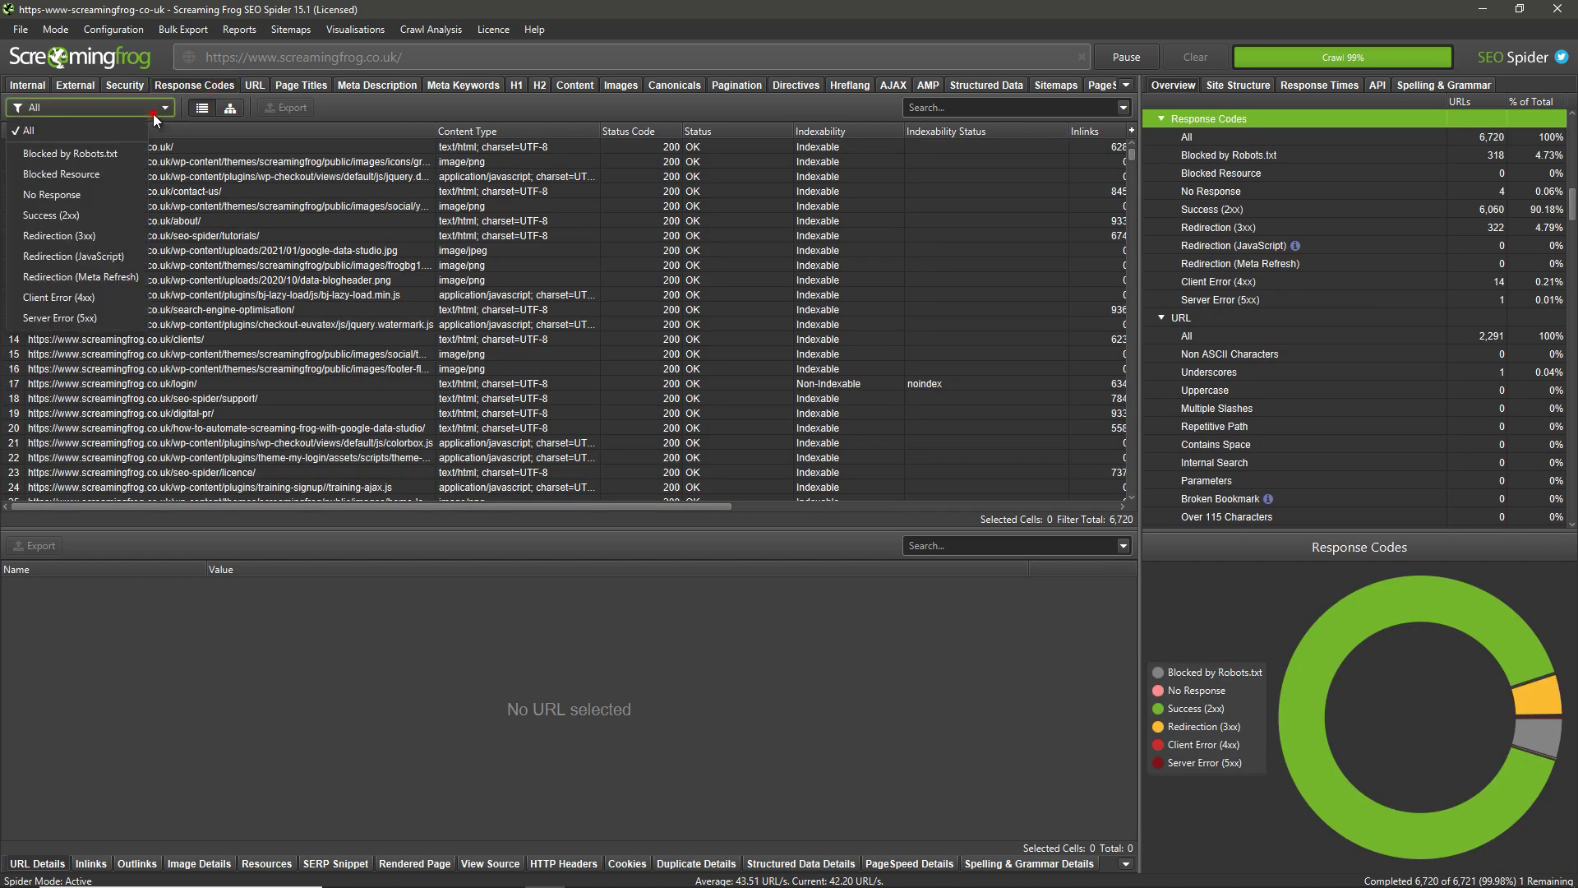
click(104, 296)
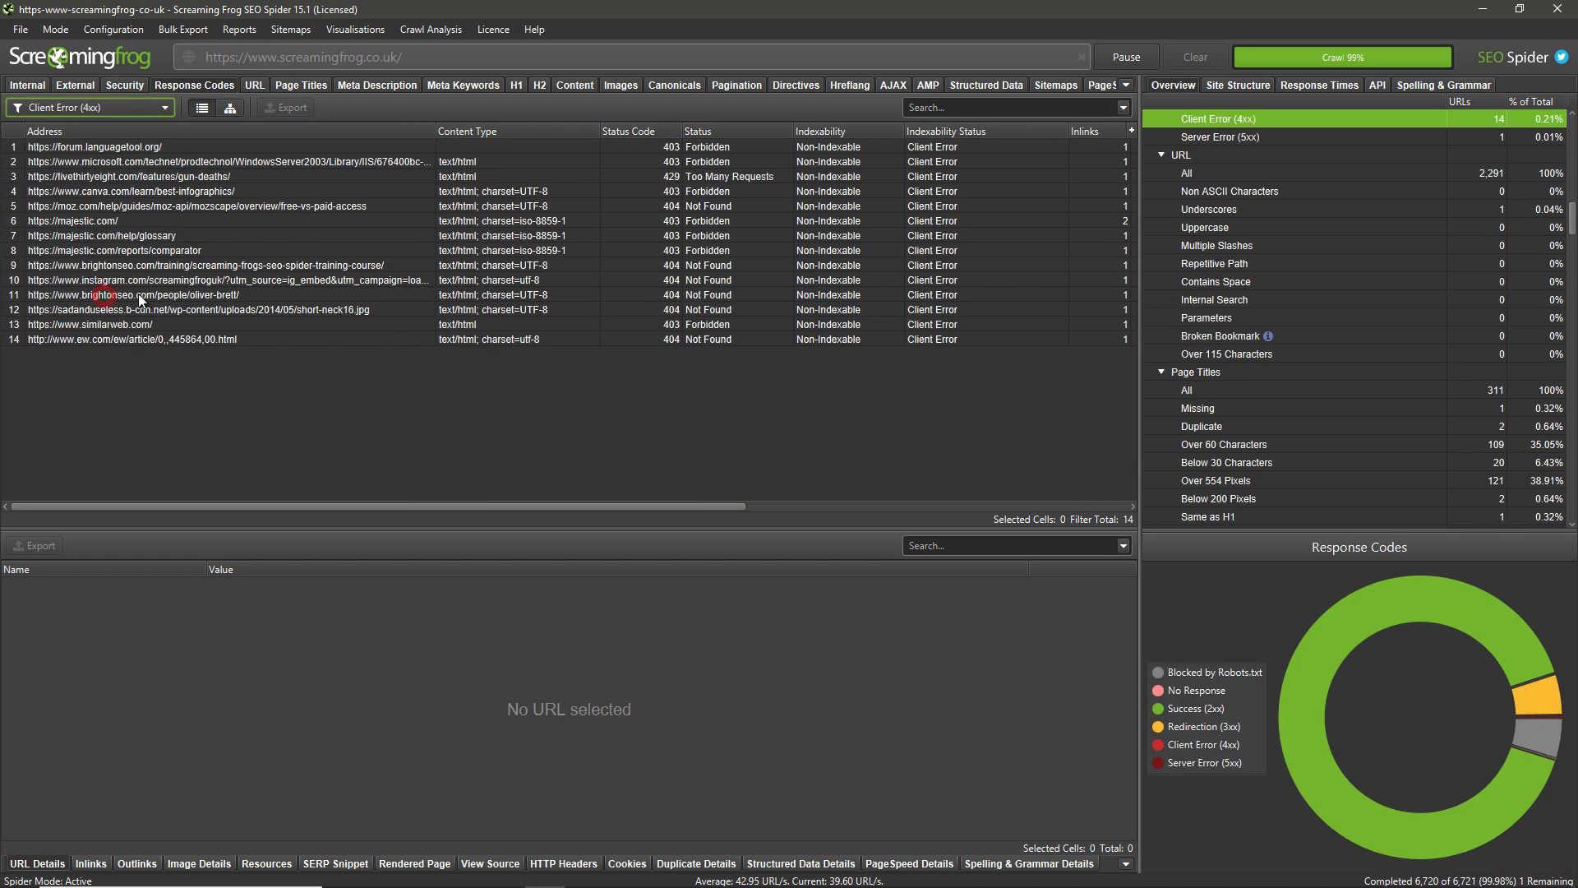
click(299, 207)
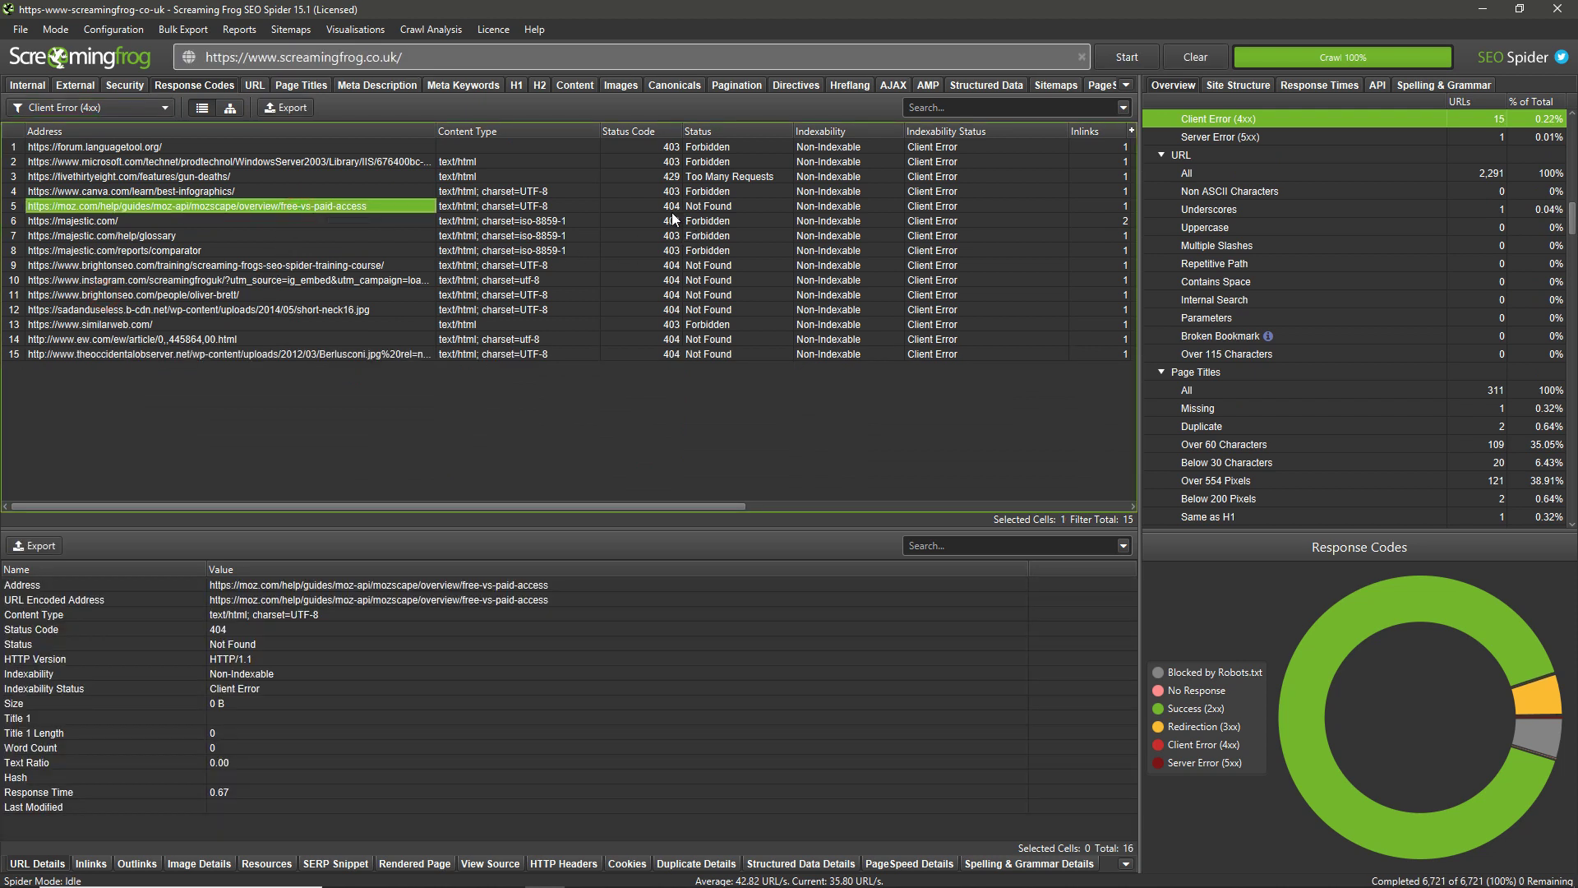
- Find the page linking to the broken moz.com URL, then return to URL Details
click(94, 862)
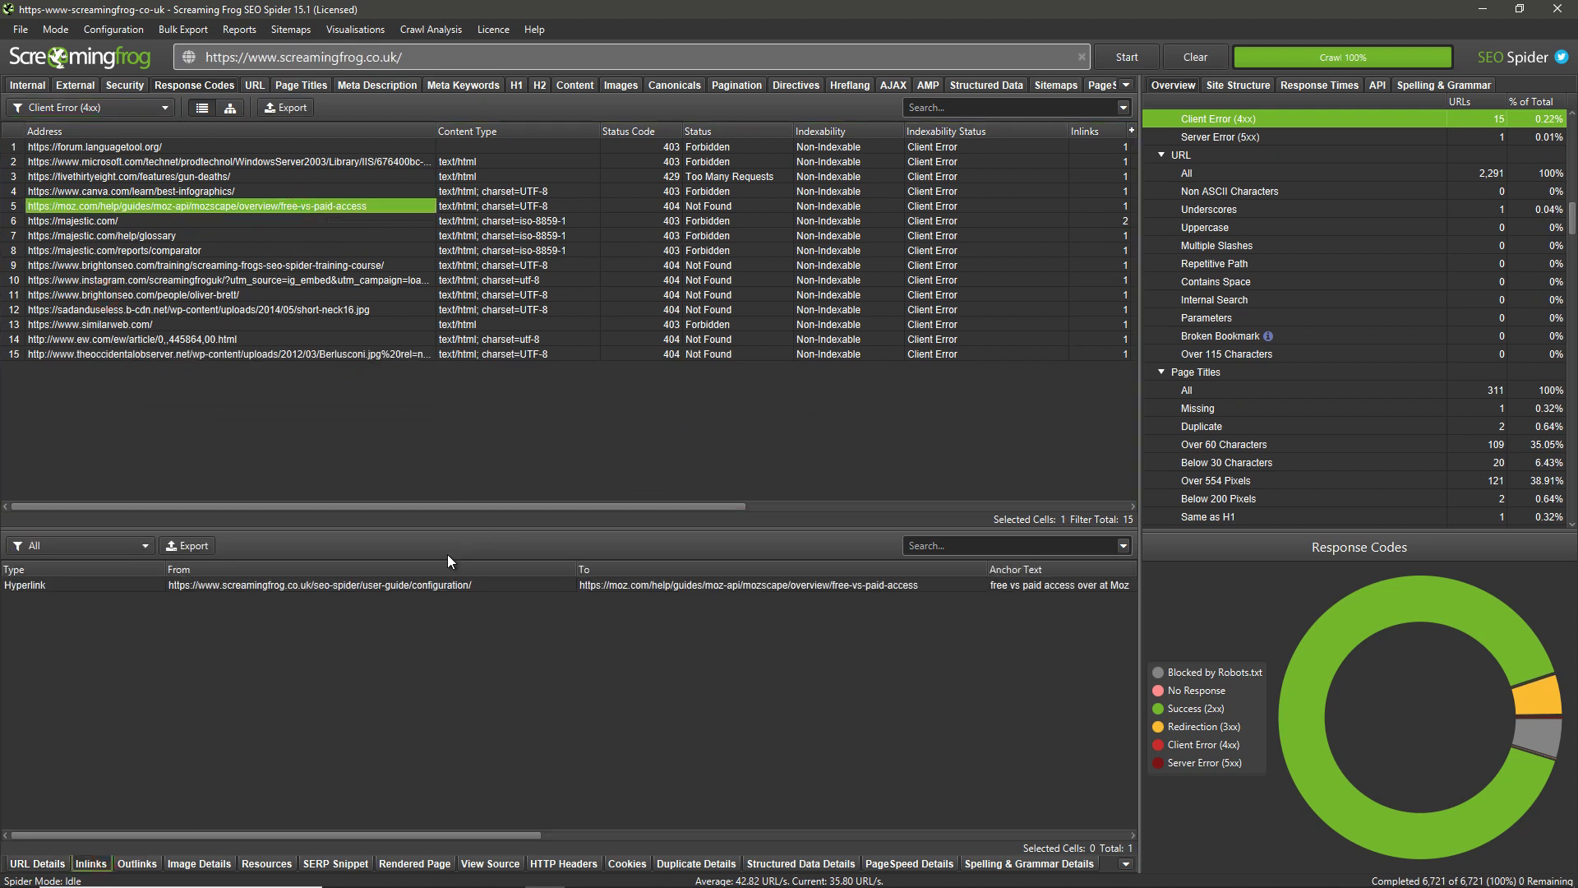
click(440, 586)
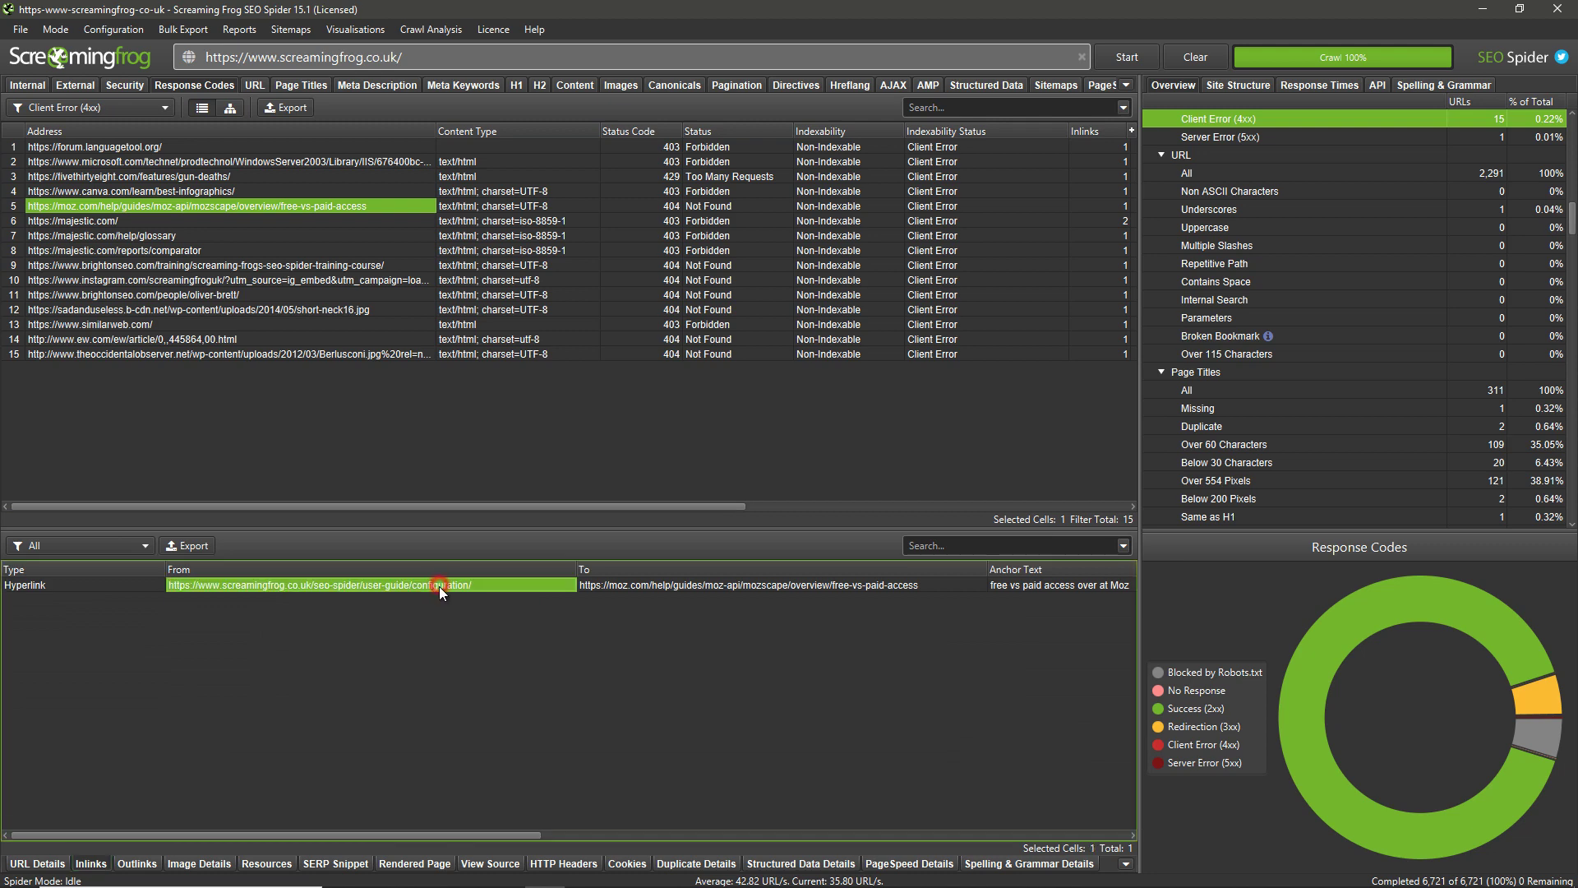
click(45, 862)
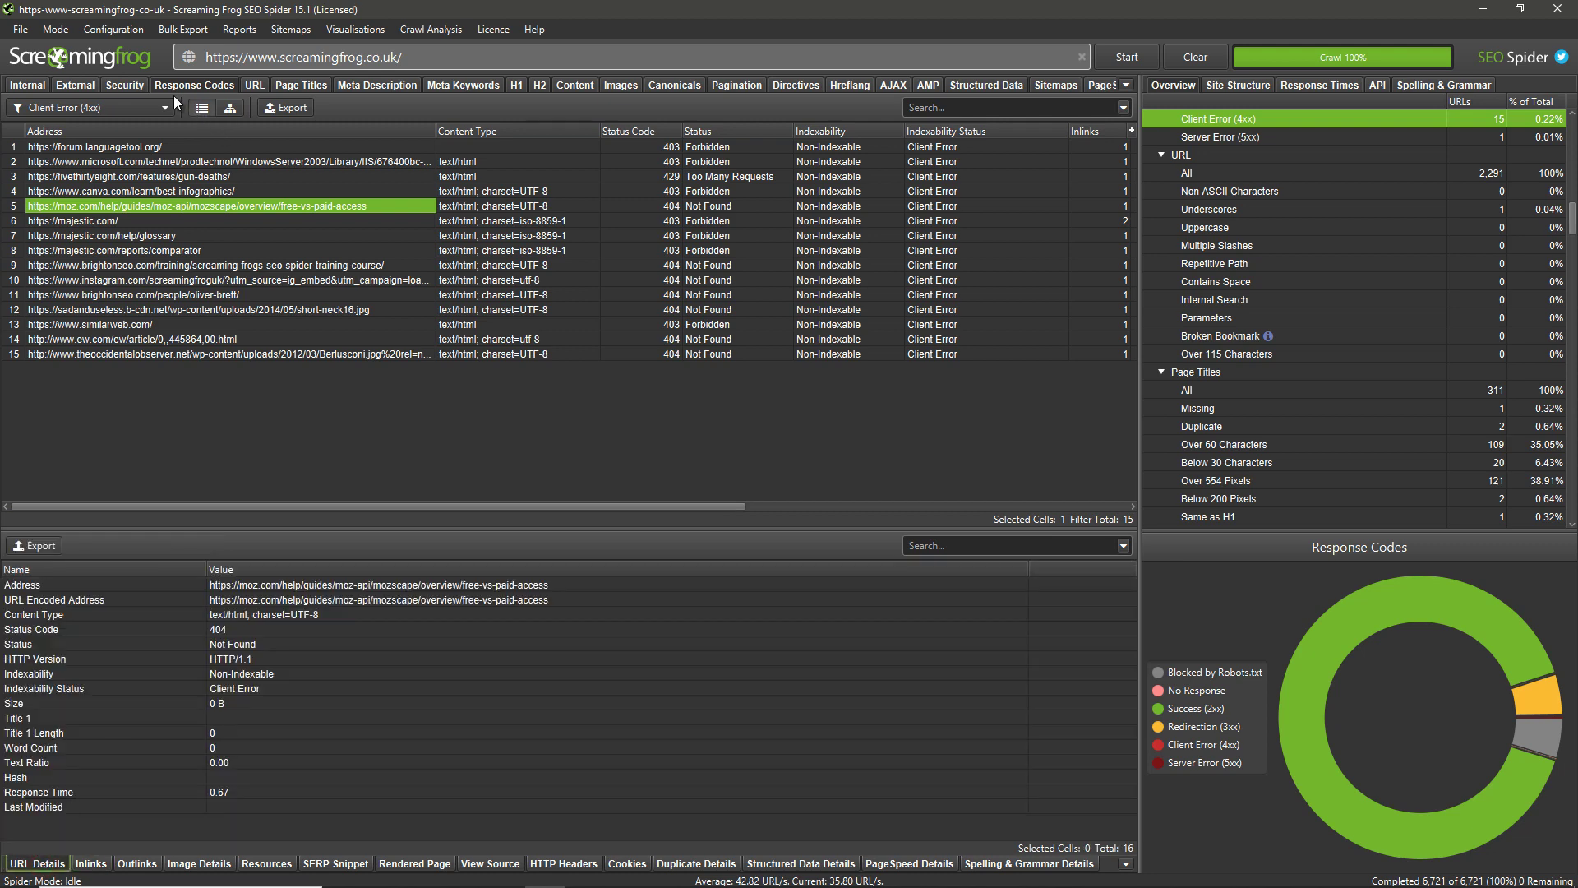
- Reset the response code filter to All and switch to the URL report
click(80, 107)
click(120, 129)
click(255, 84)
click(142, 106)
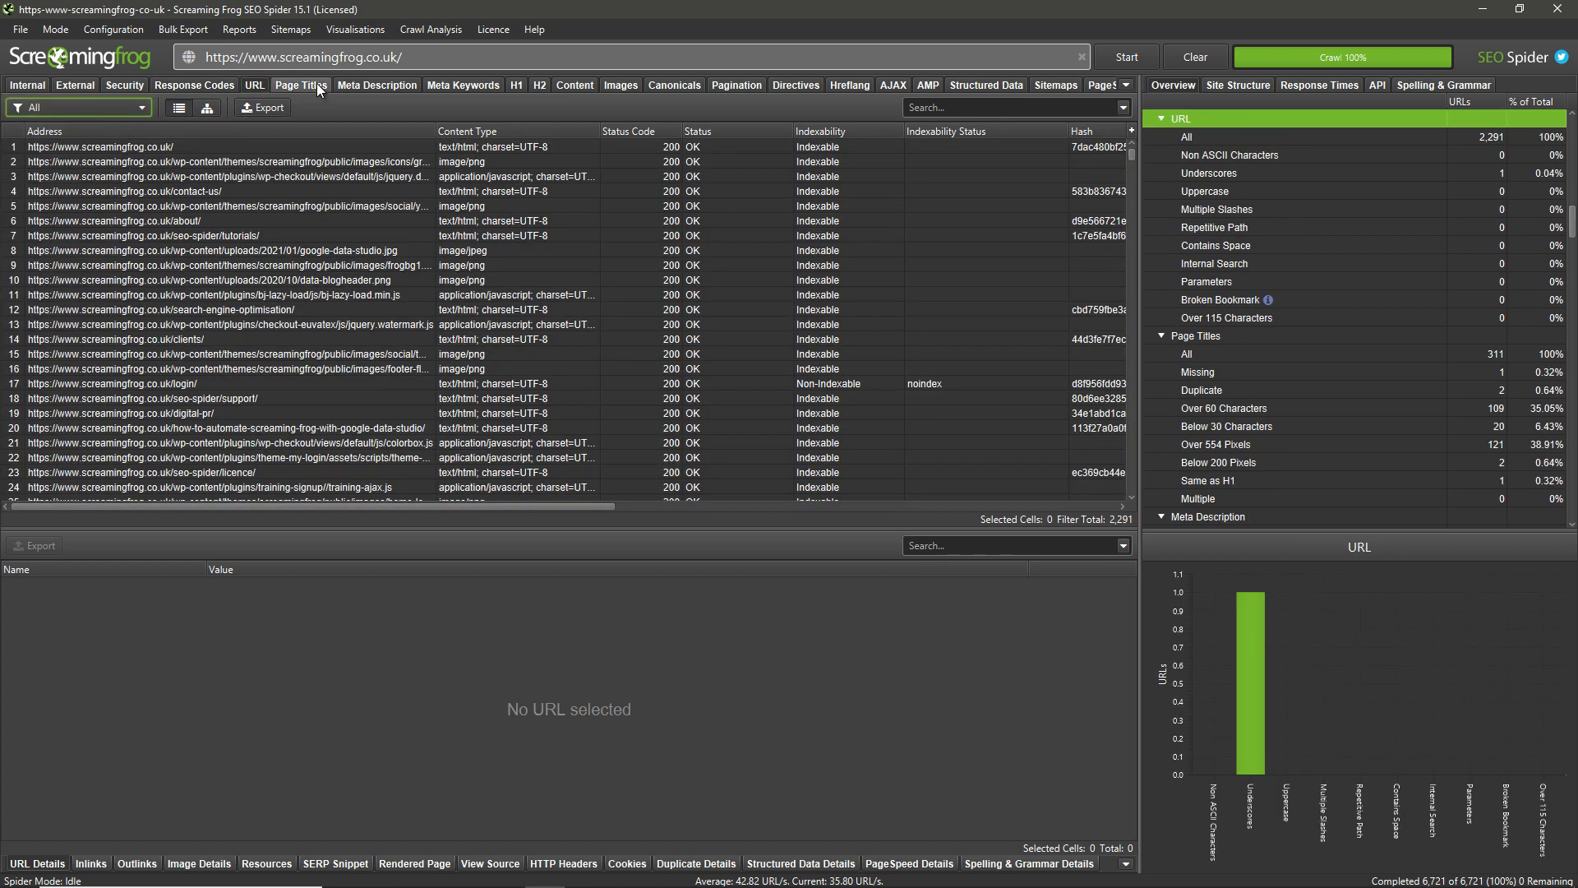
- Review the Page Titles filters, then the Meta Description and H1 reports
click(302, 84)
click(138, 109)
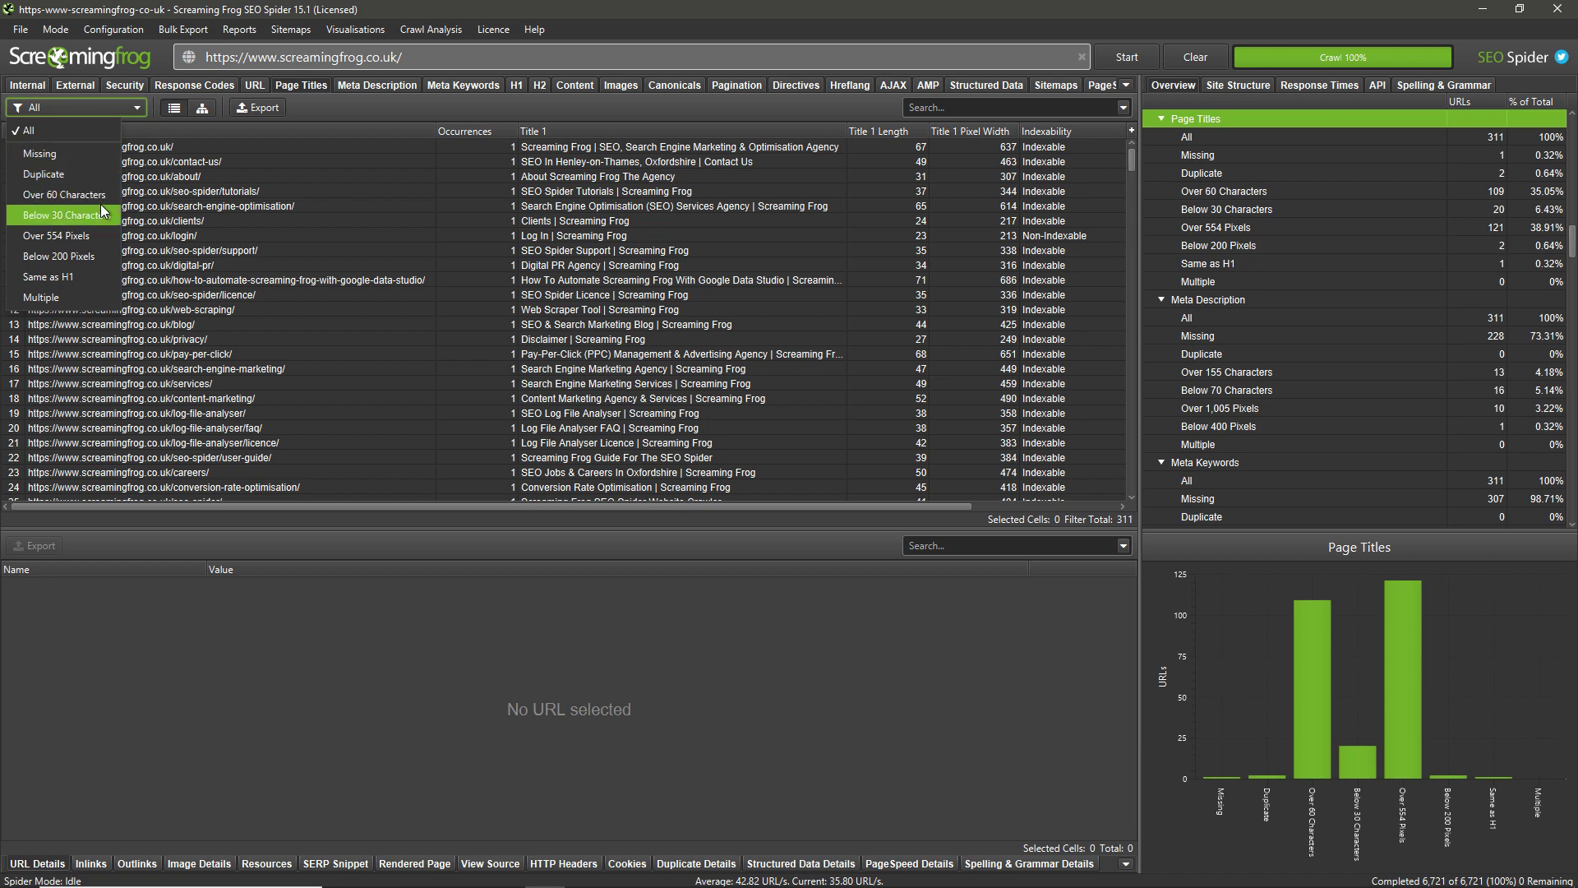
click(384, 84)
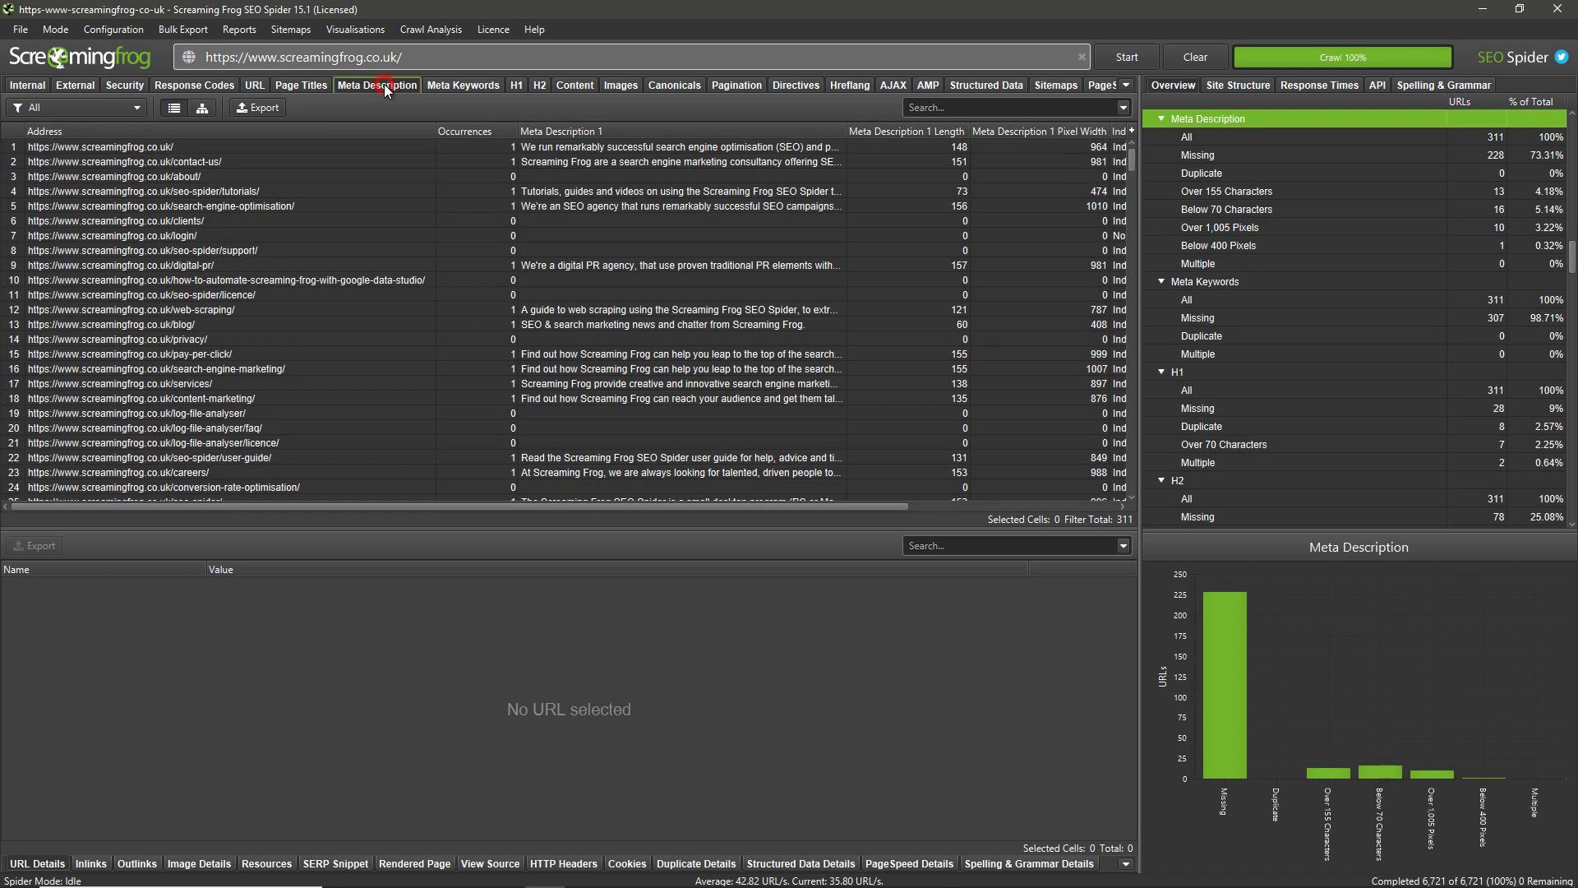
click(516, 85)
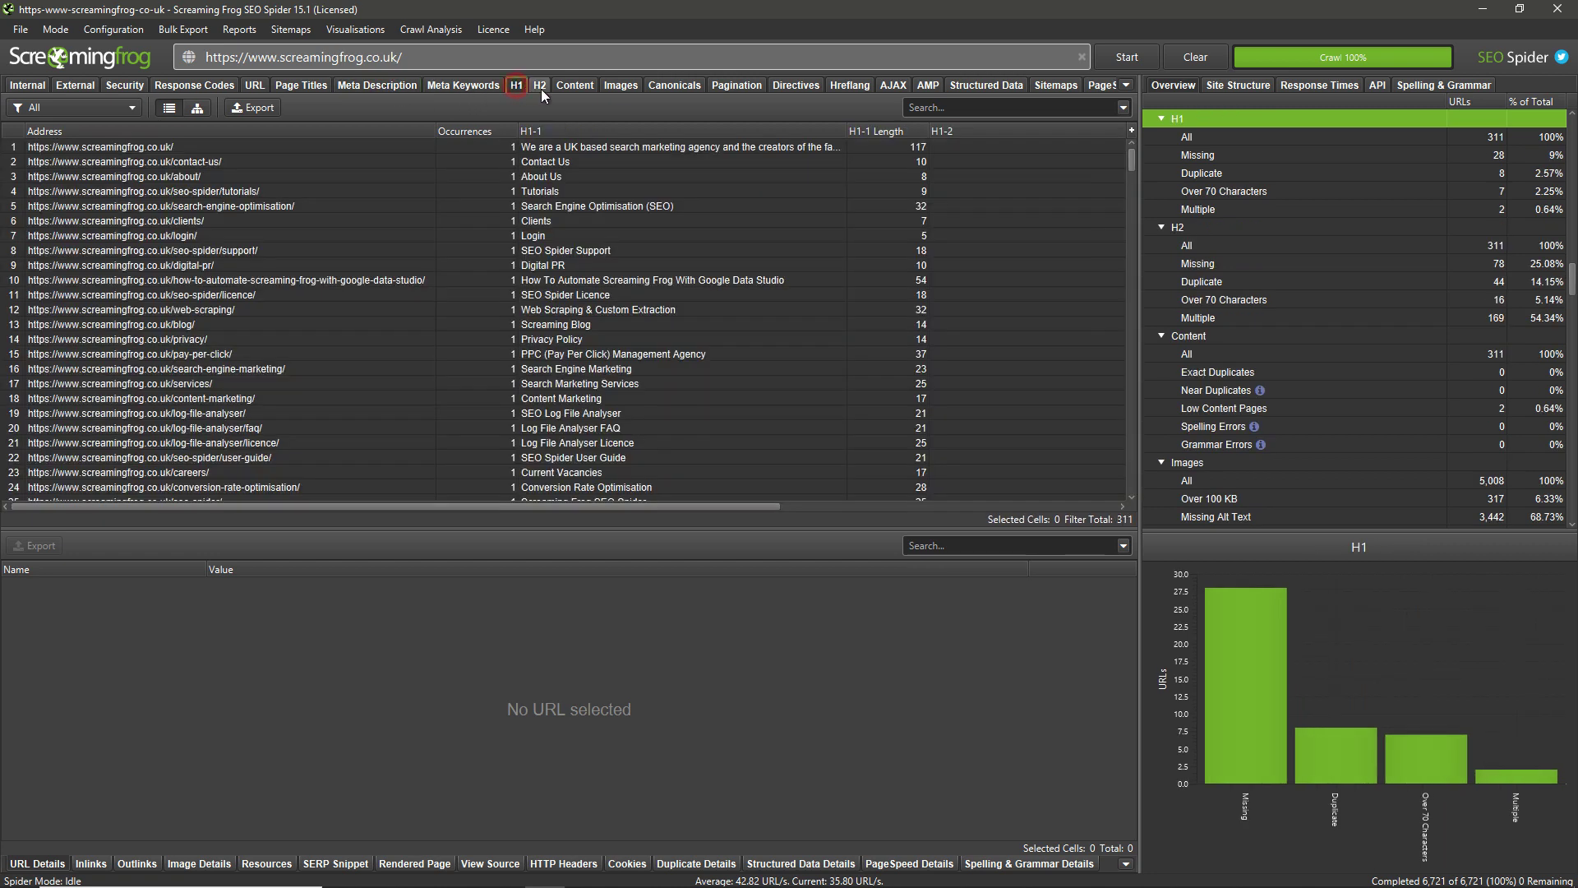
- Review the Content and Images reports and their filter options
click(540, 85)
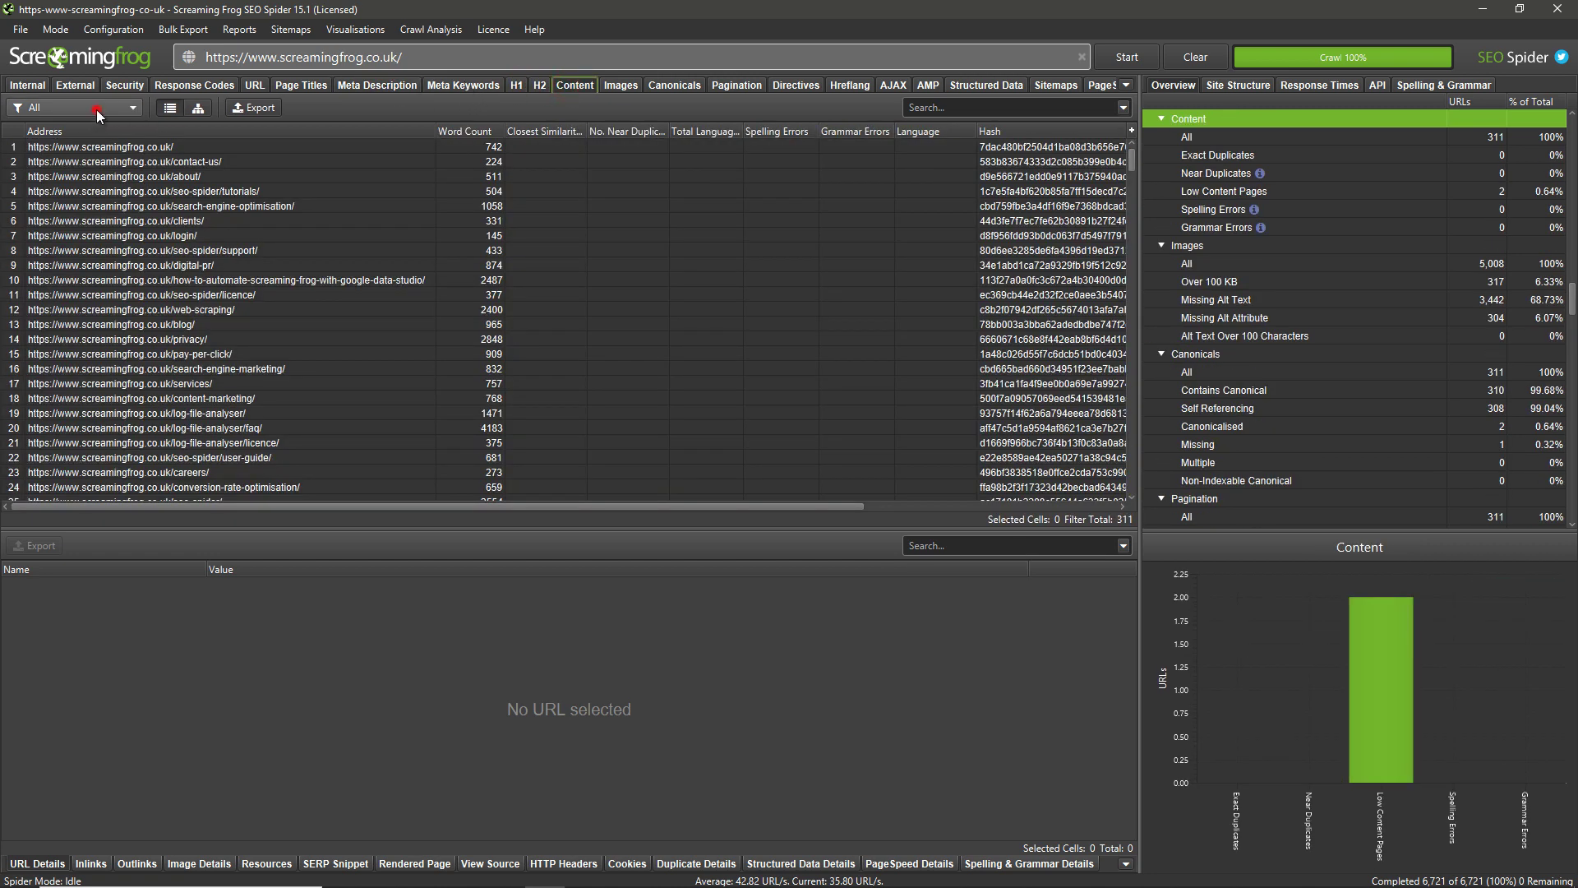
click(96, 110)
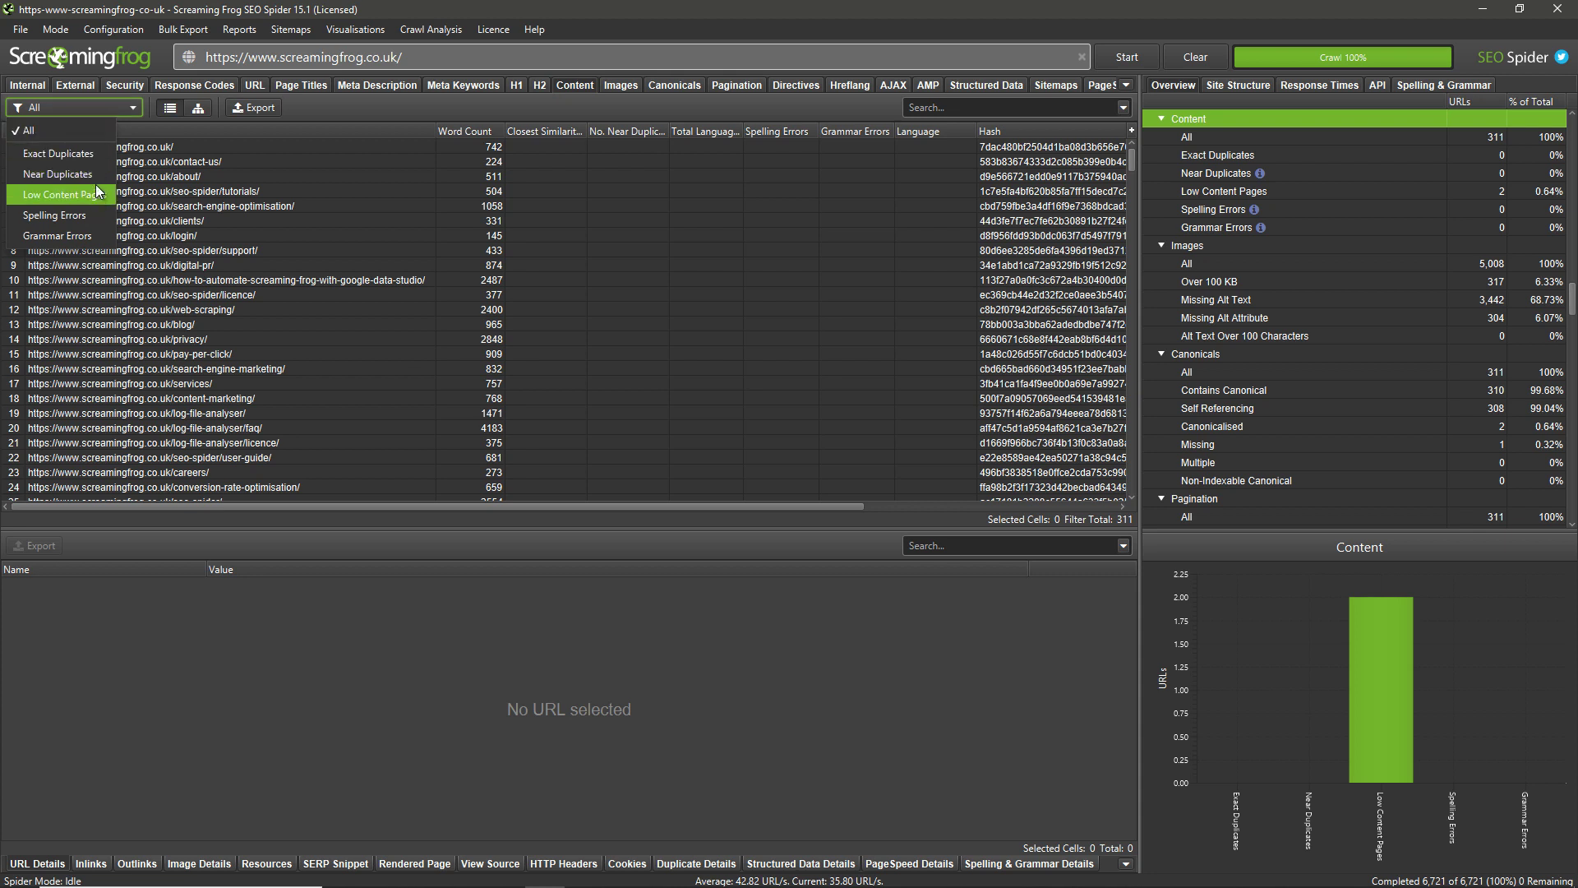
click(625, 85)
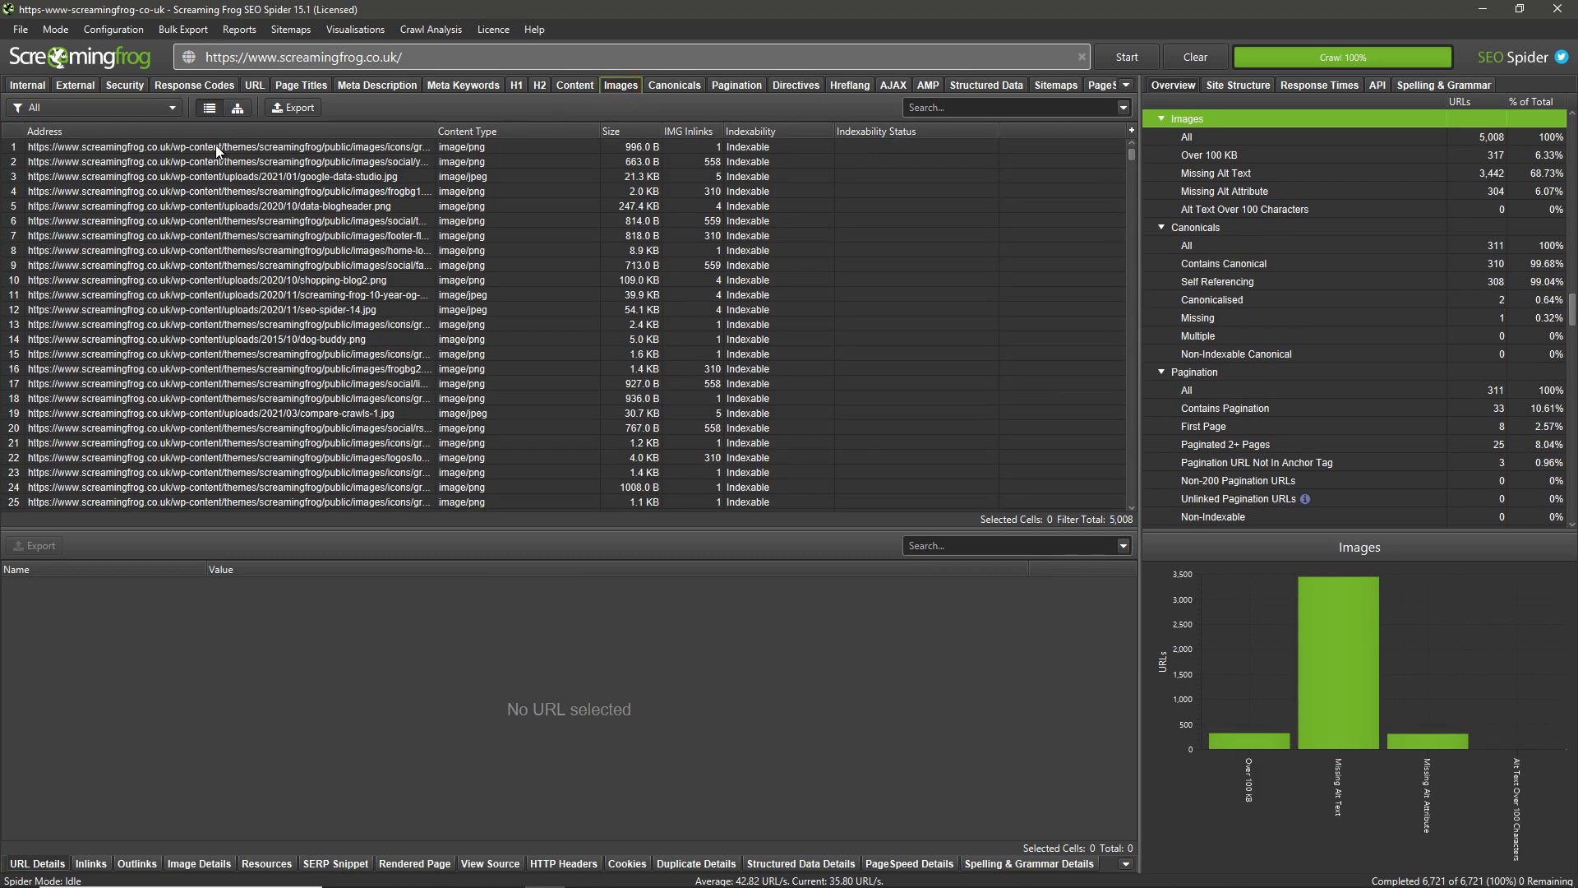
click(155, 108)
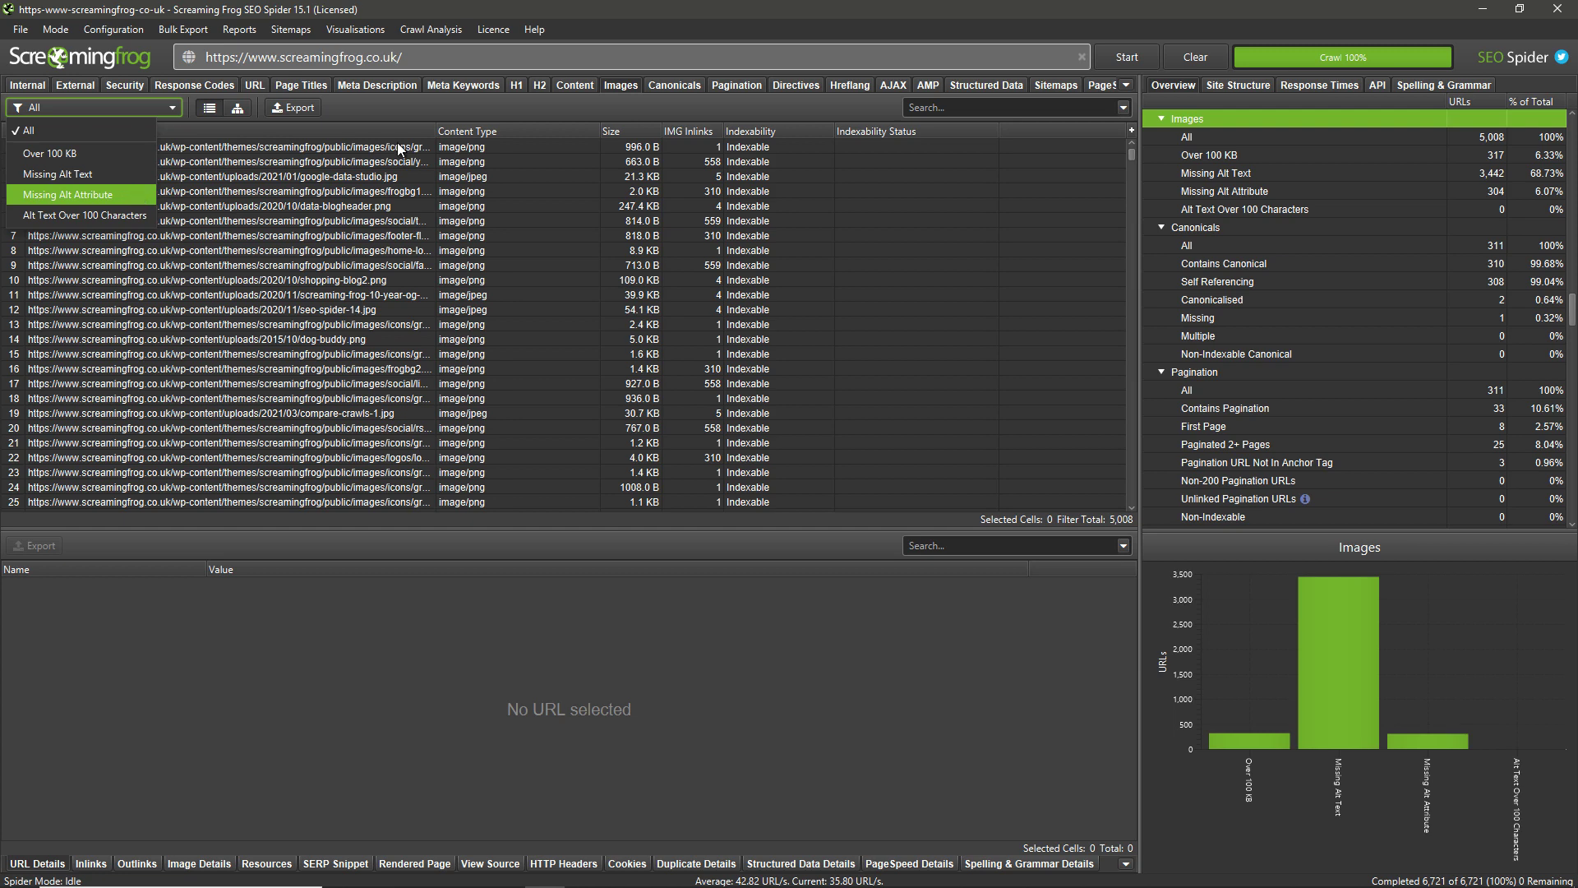
- Review the Canonicals and Directives reports and their filter options
click(670, 84)
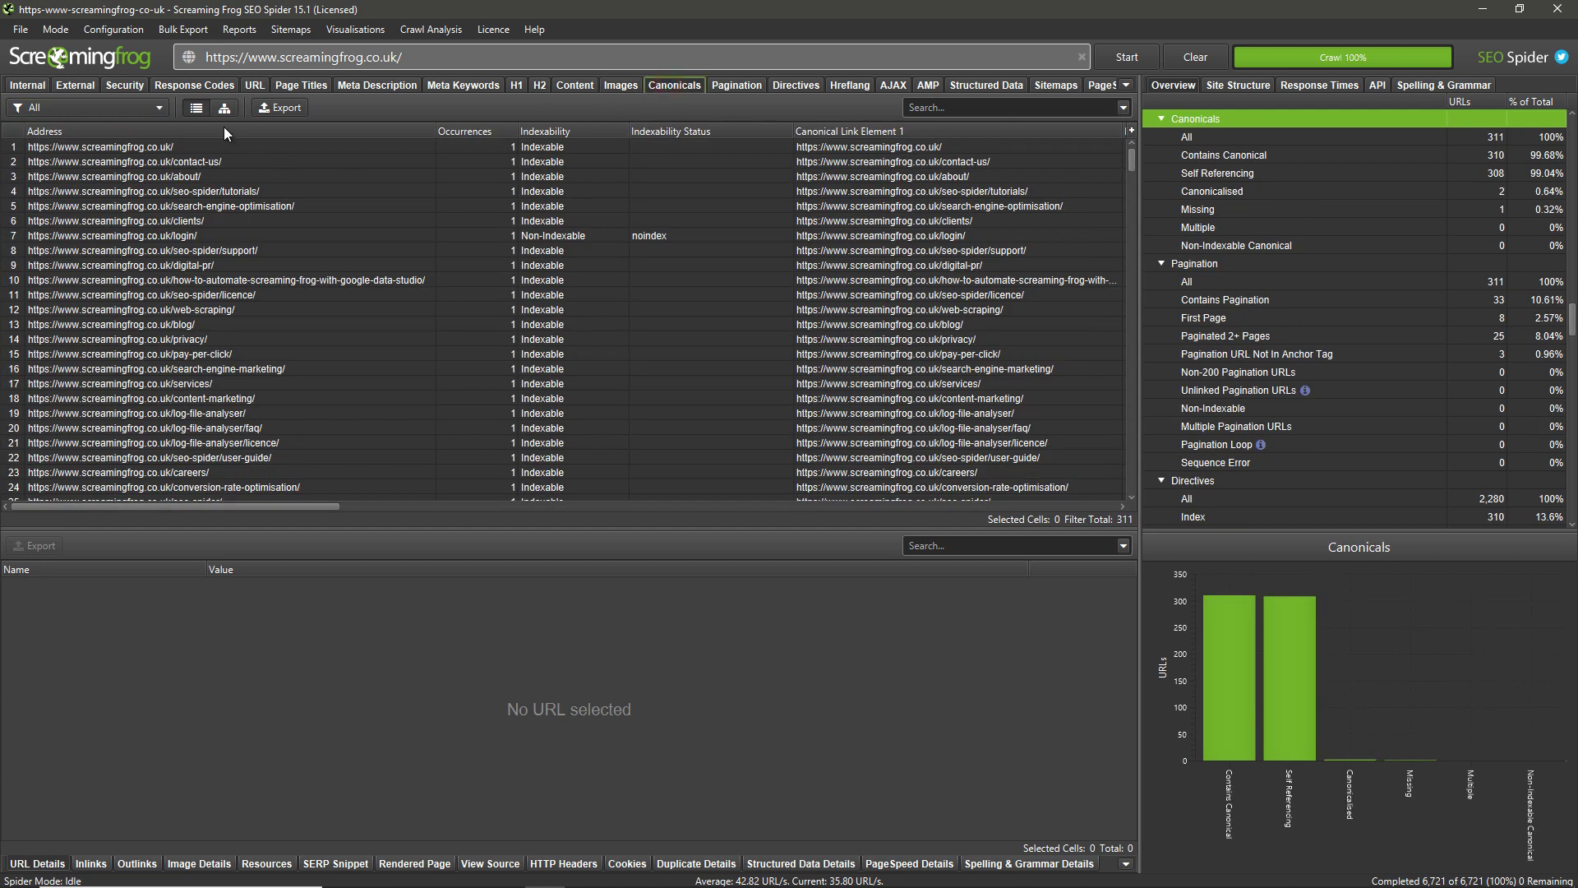
click(94, 107)
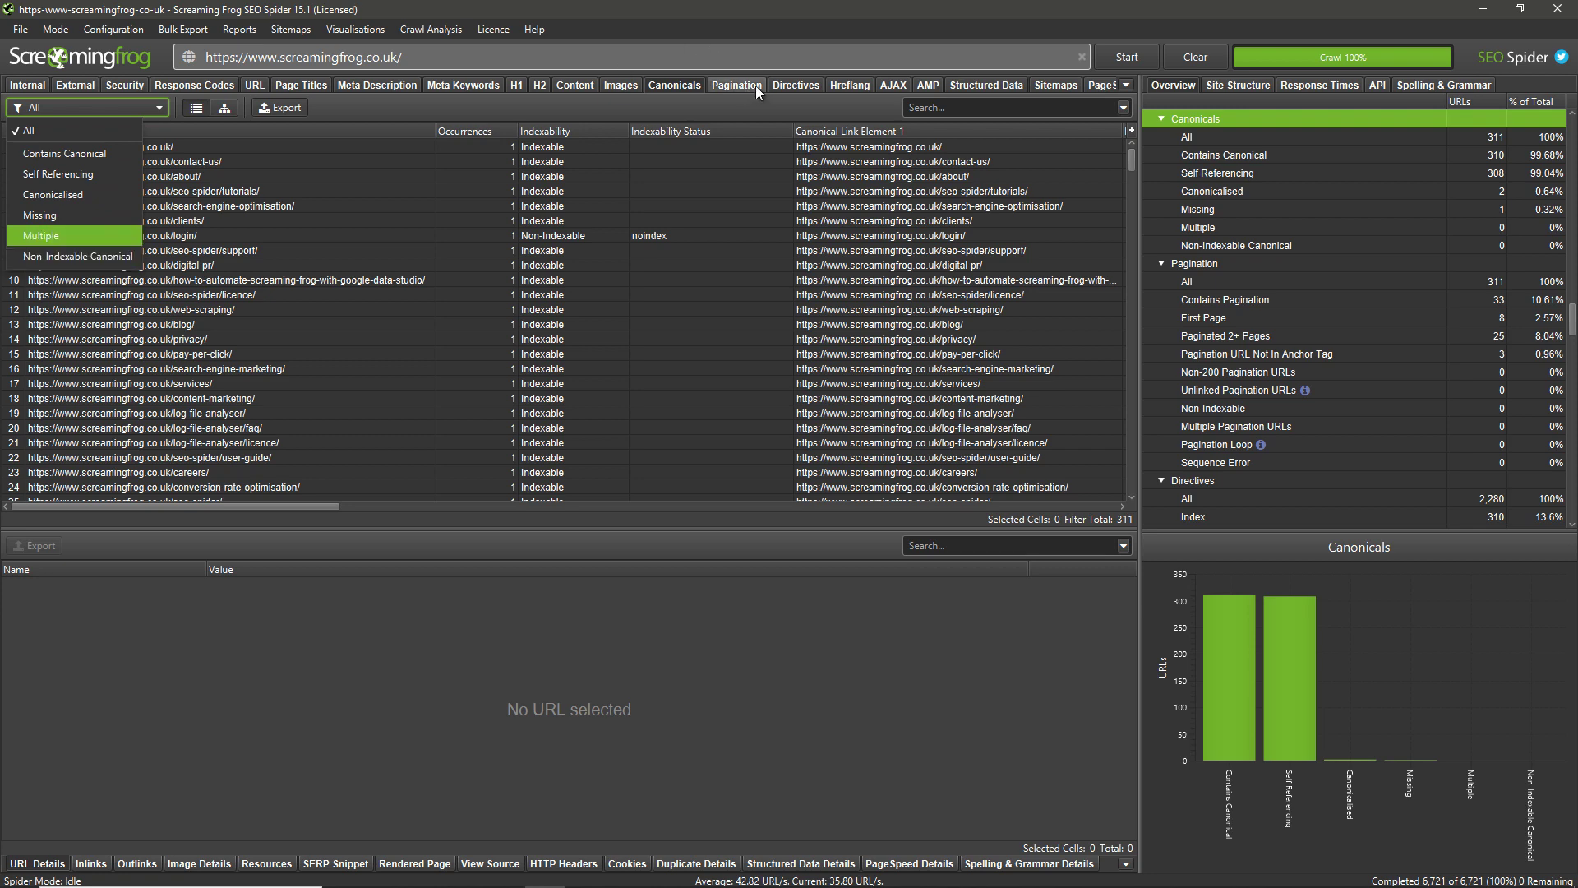
click(795, 86)
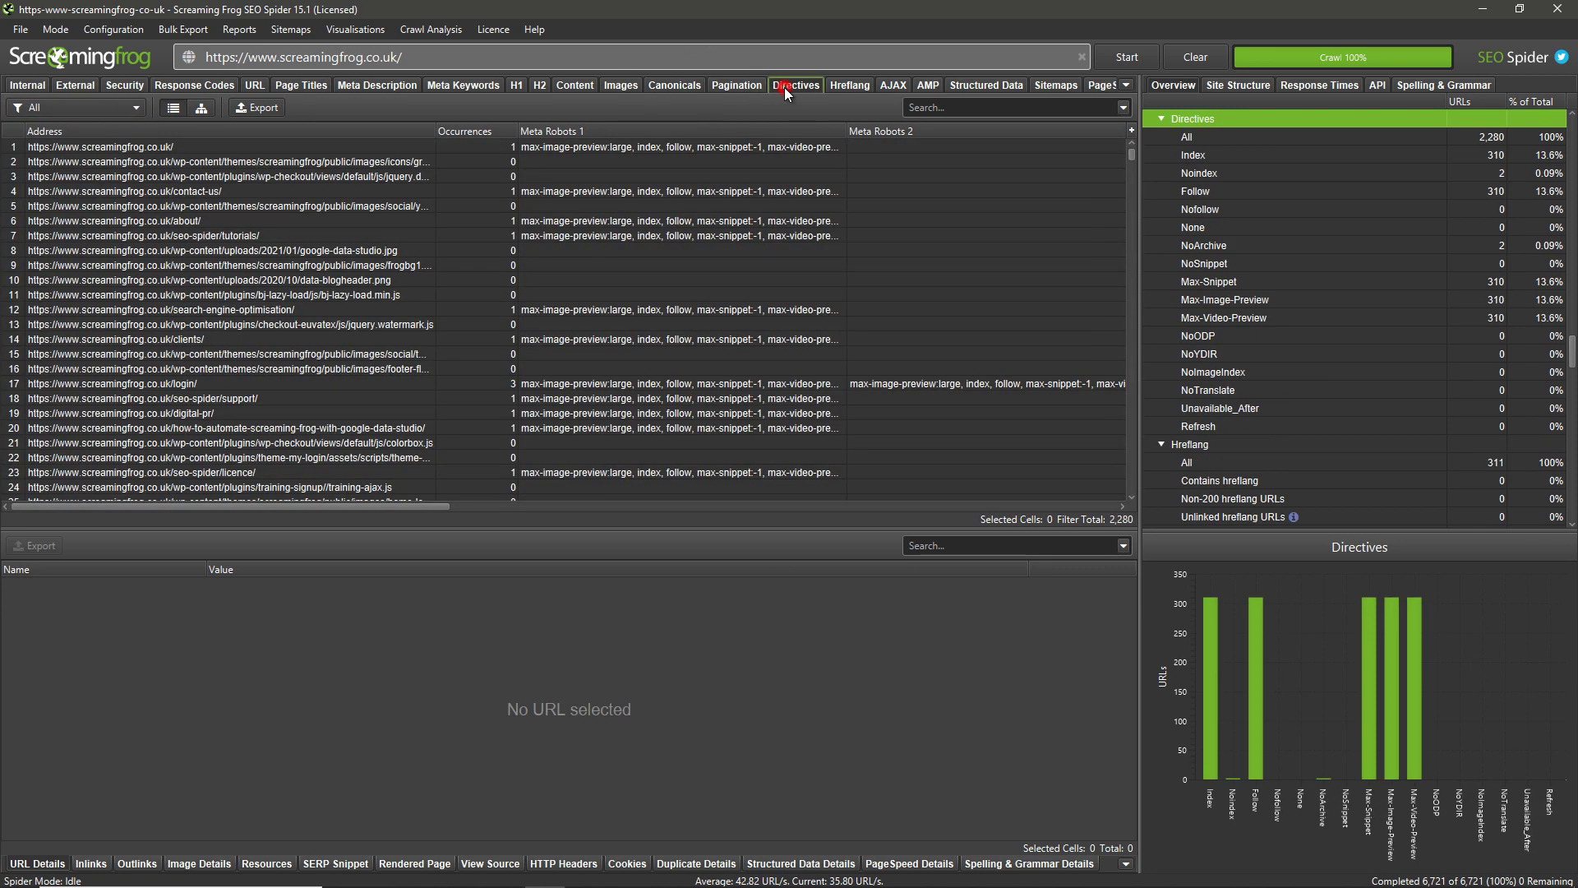
click(70, 109)
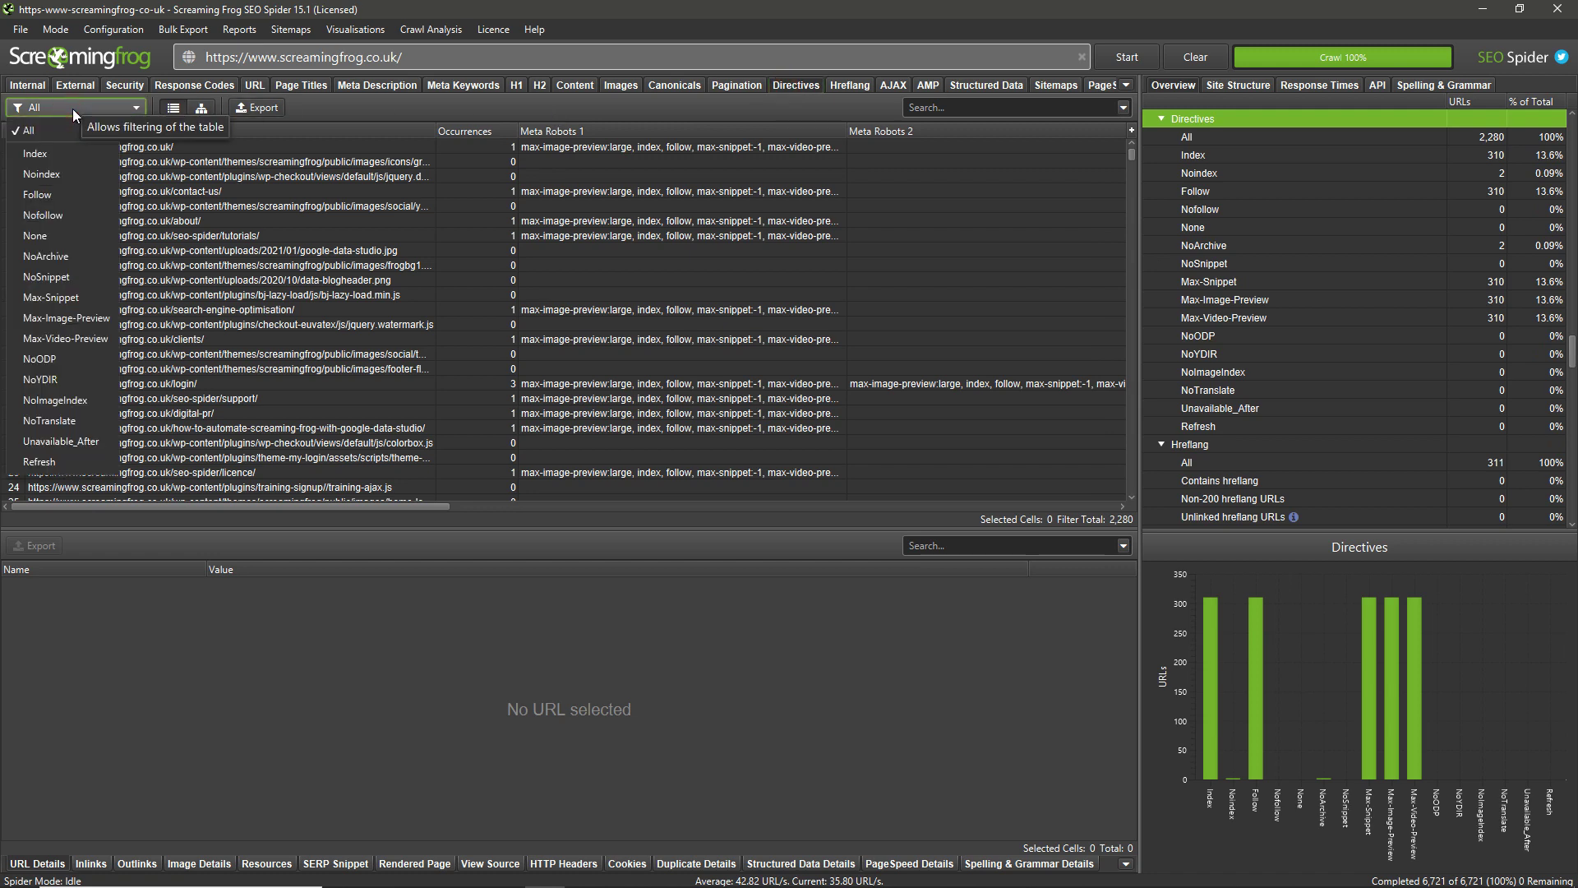
- Check the Hreflang filters, browse the report tab list and API panel, then return to Overview
click(860, 87)
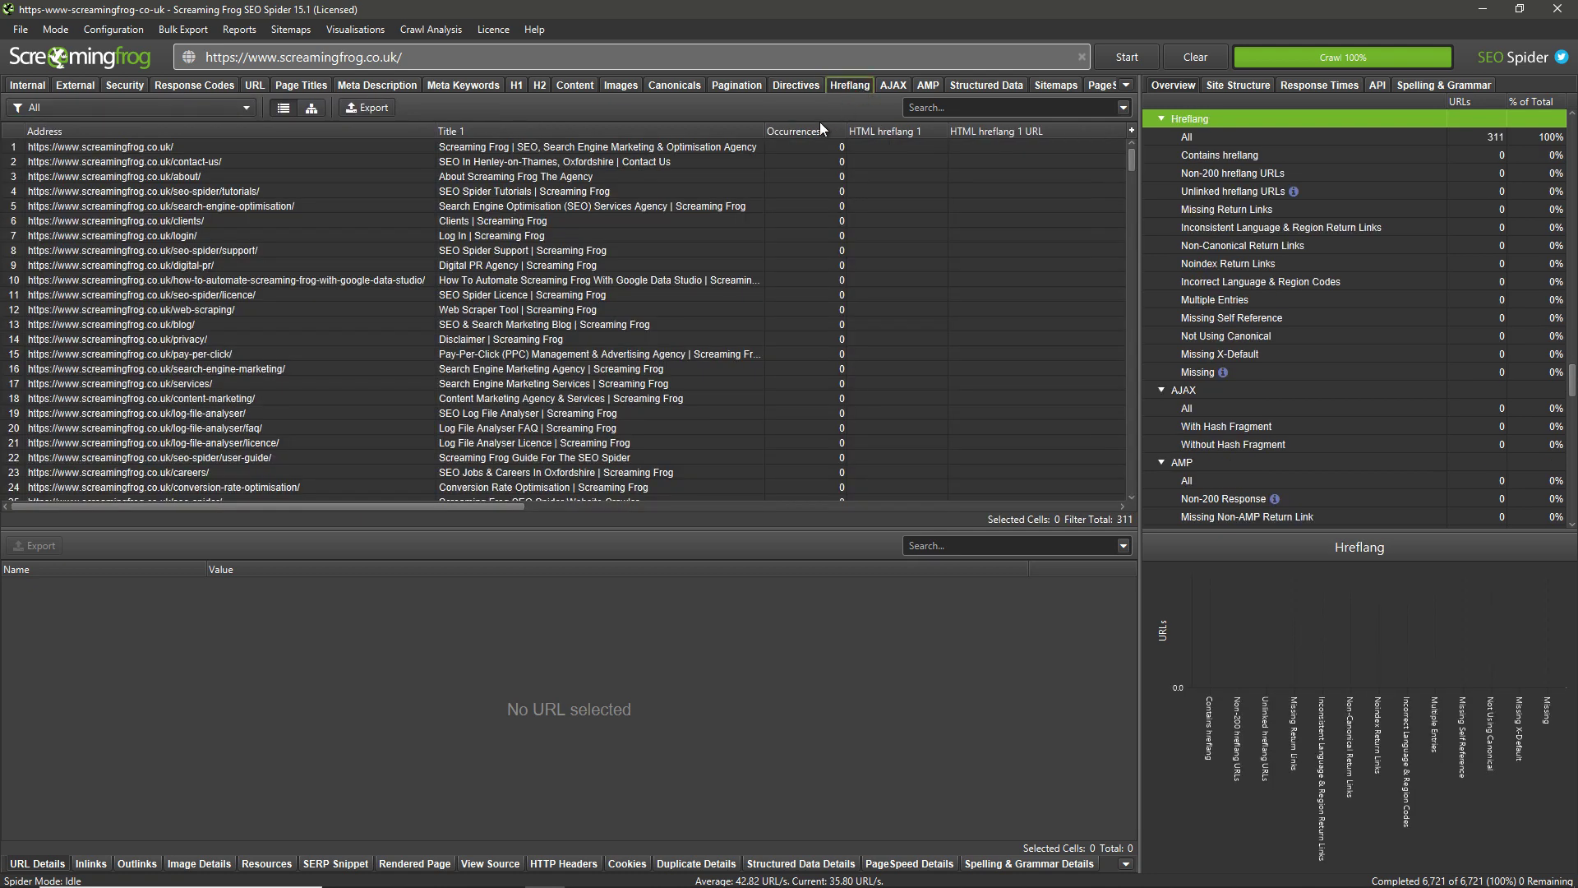
click(124, 107)
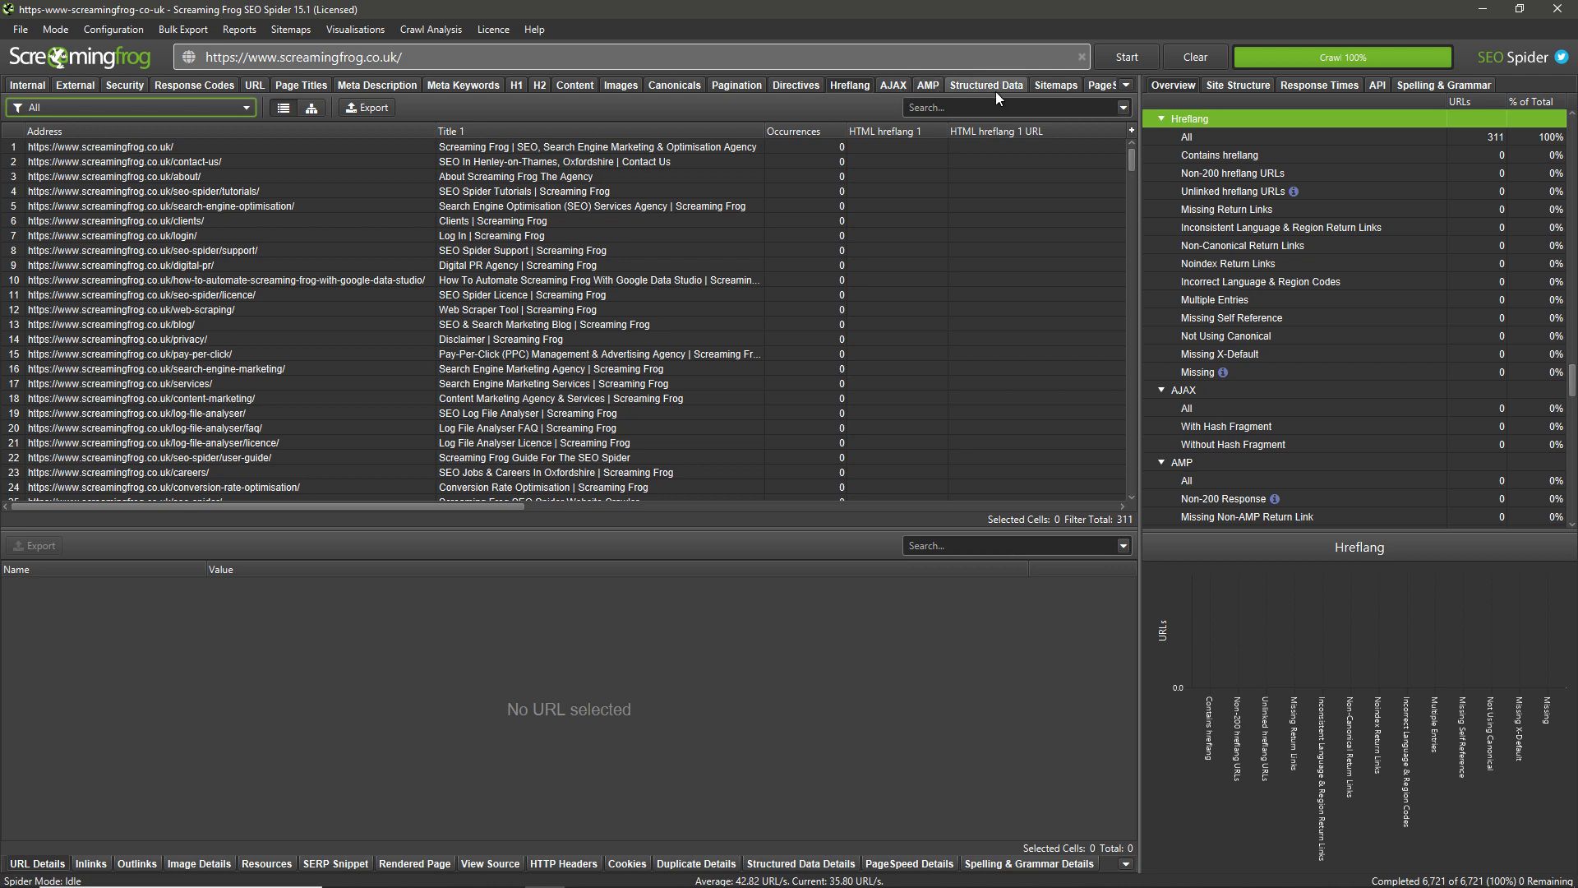
click(1130, 85)
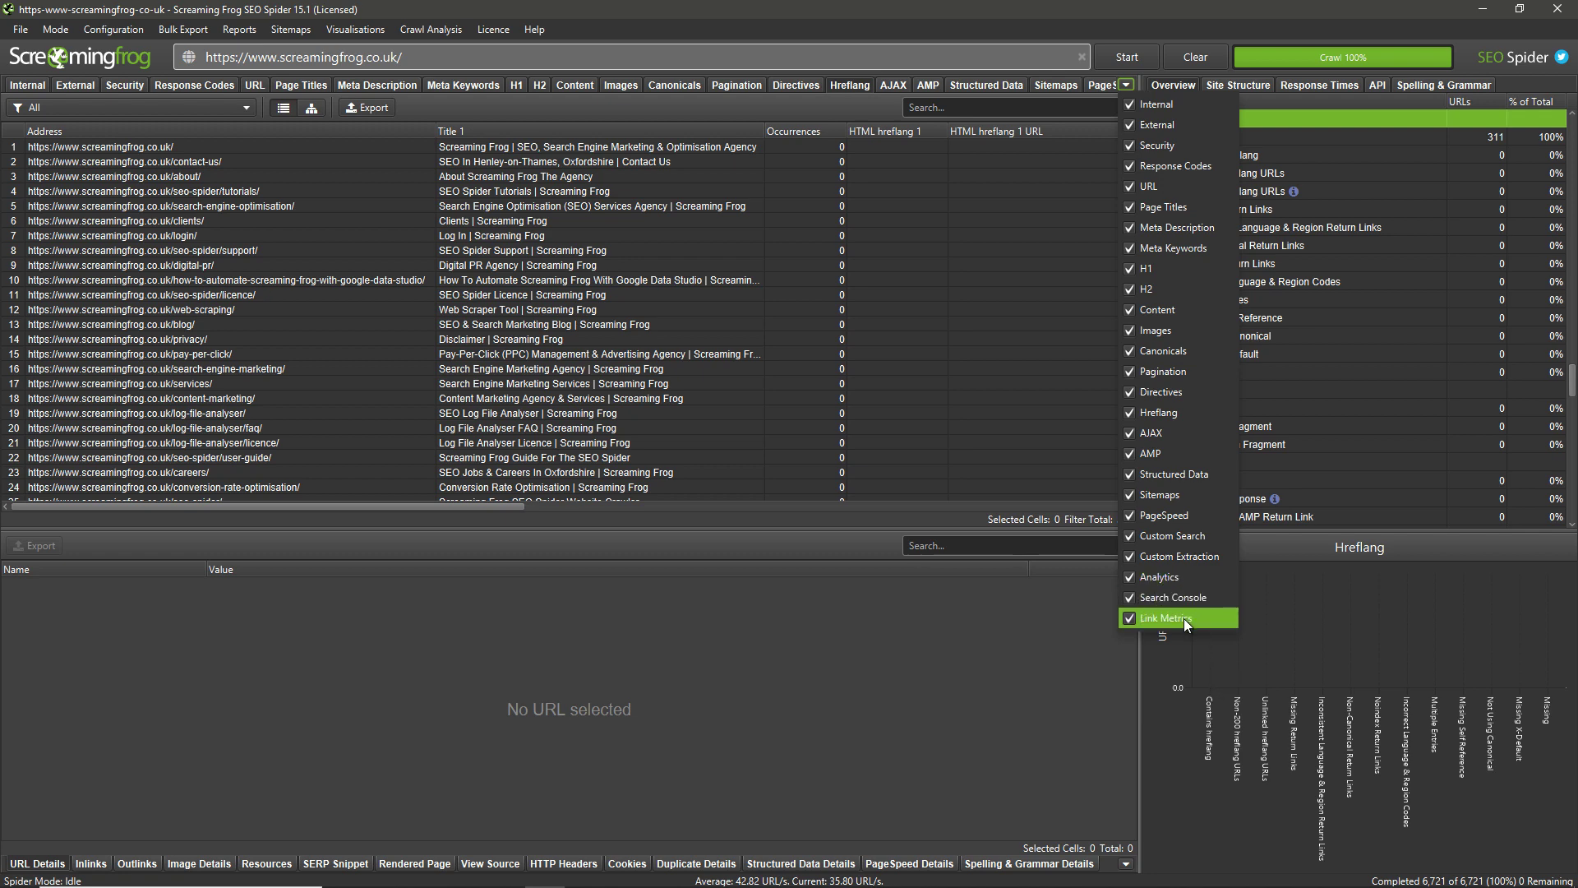
click(1381, 85)
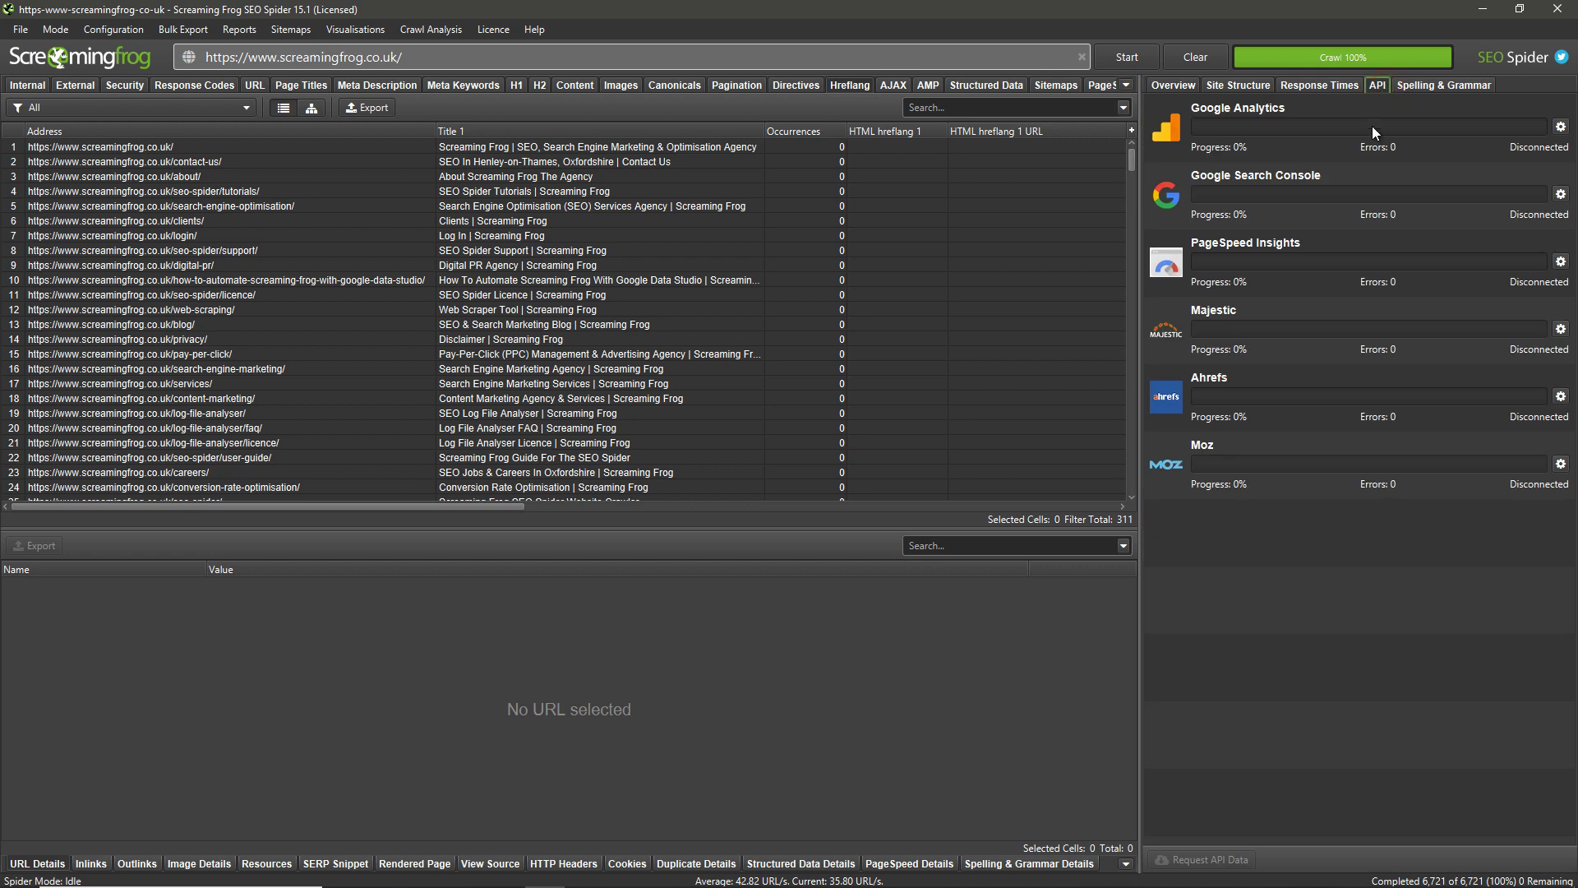
click(1168, 88)
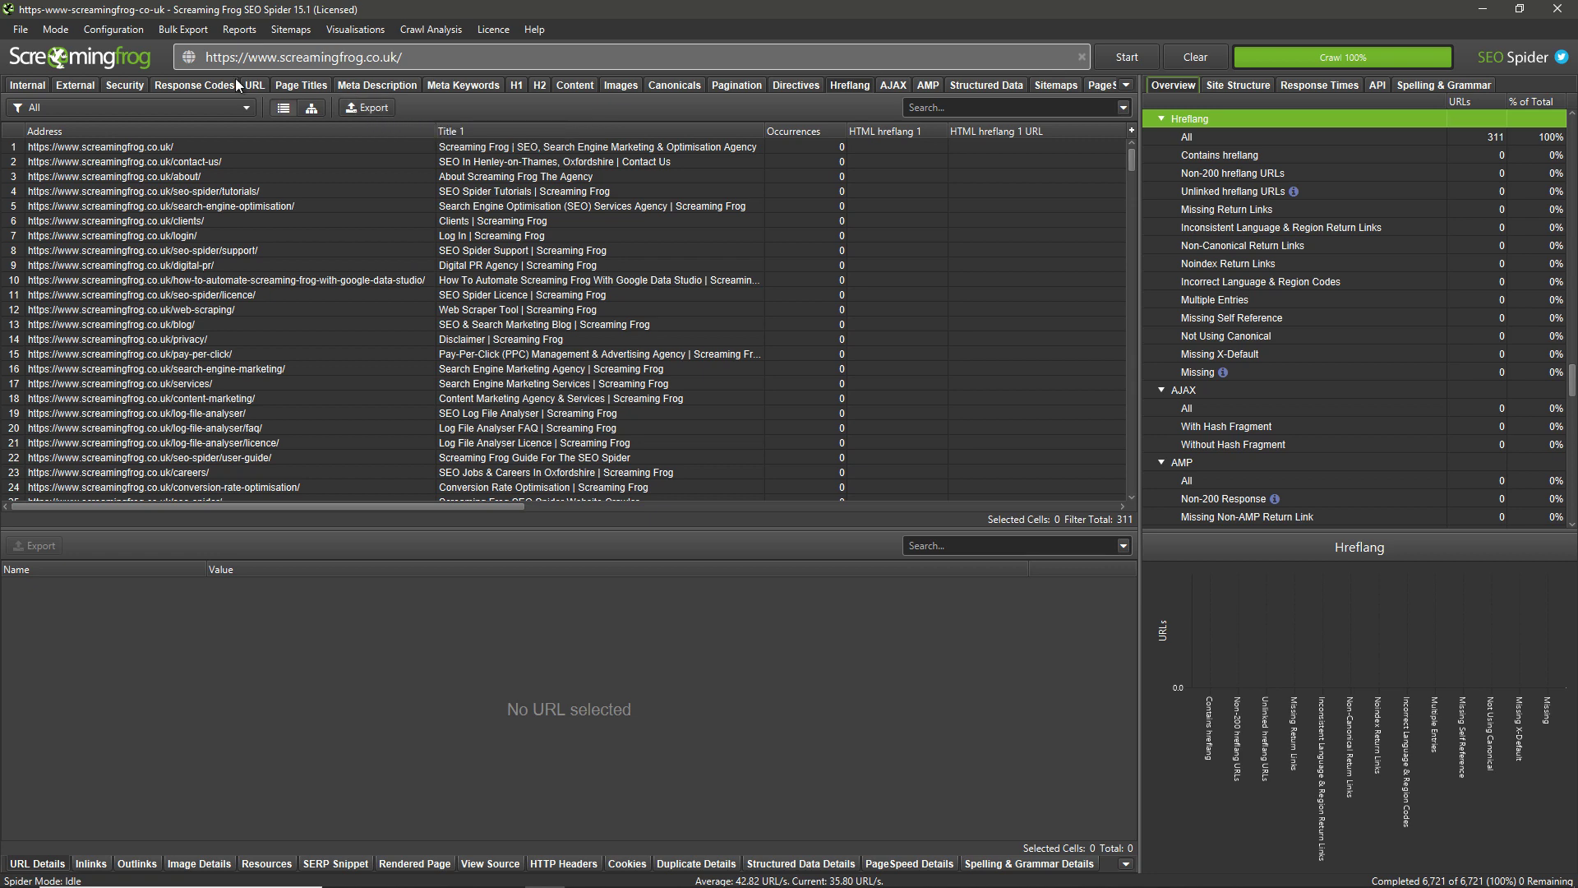
- Browse Bulk Export options, check and close the Spider settings, then view Sitemaps options
mouse_move(114, 28)
click(191, 34)
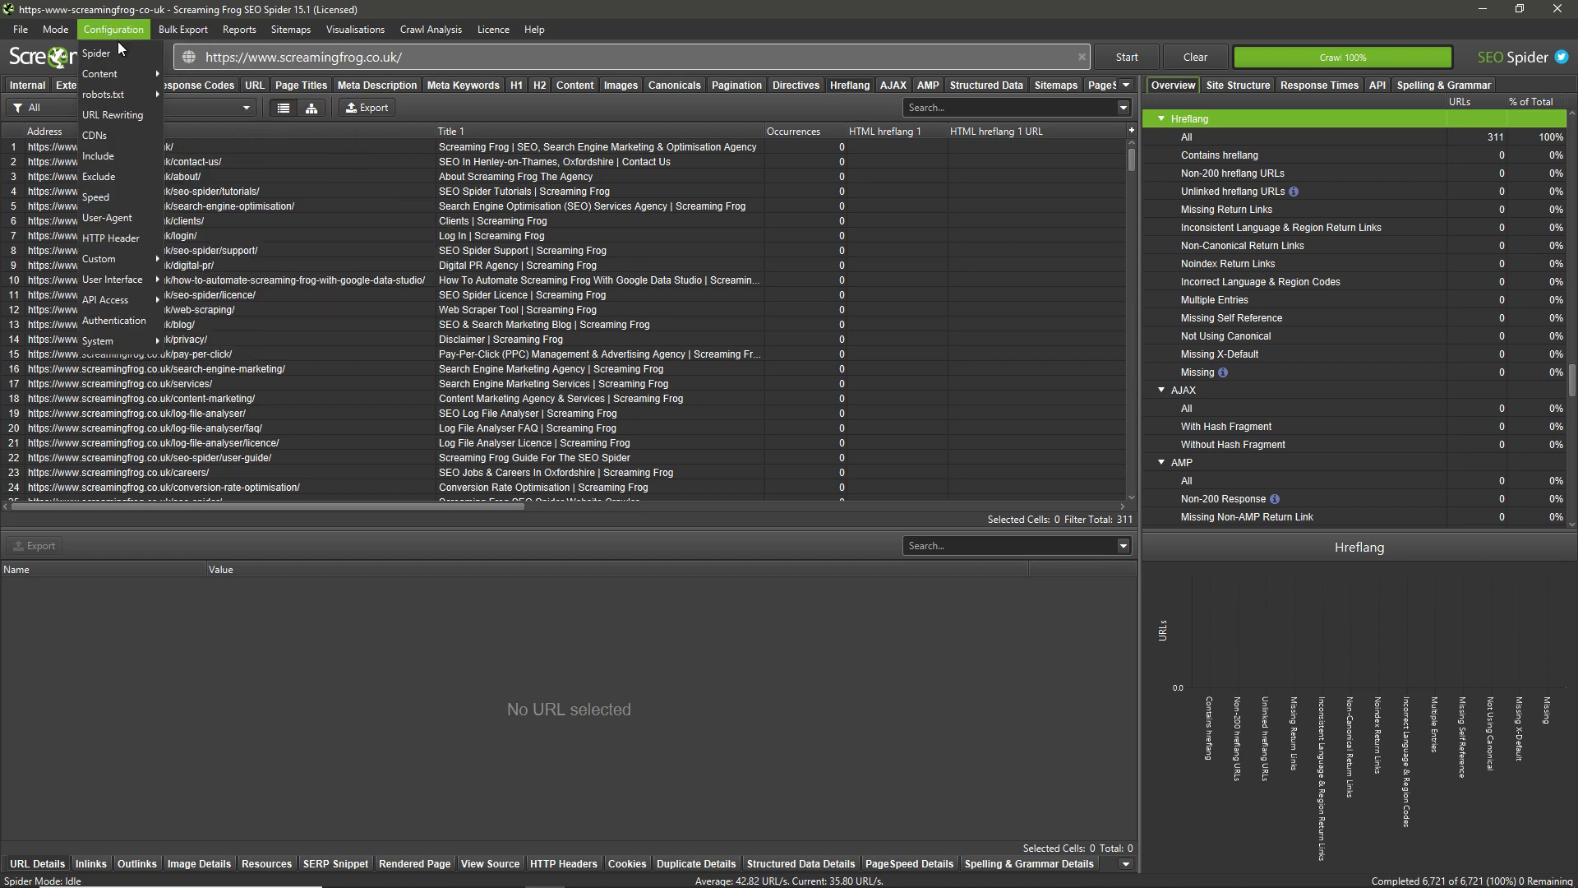
mouse_move(100, 74)
click(127, 55)
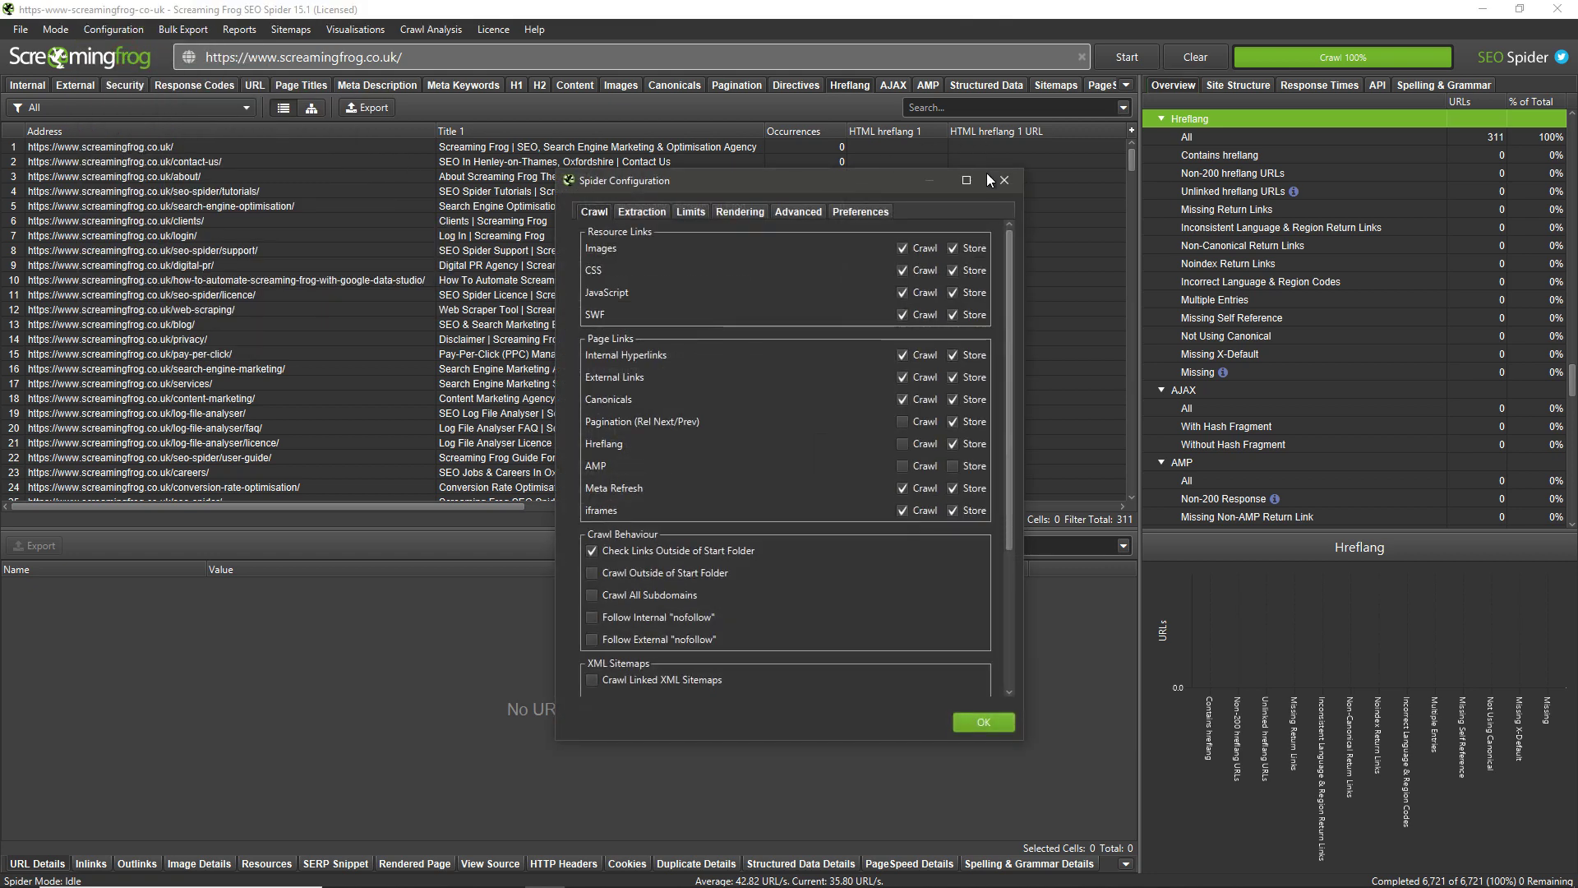
click(1004, 182)
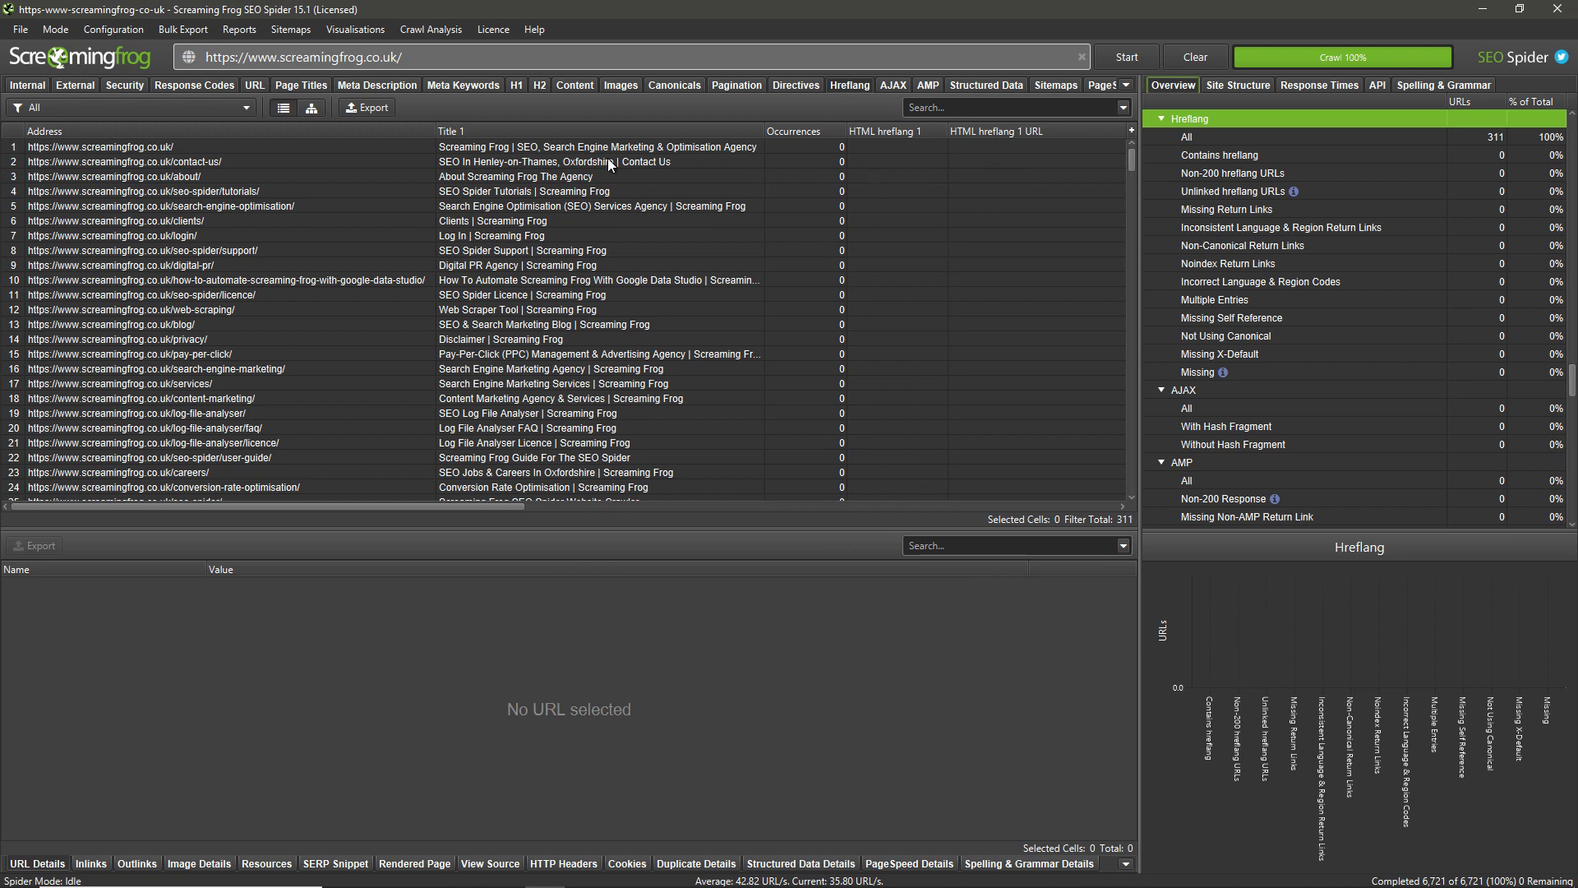
click(280, 31)
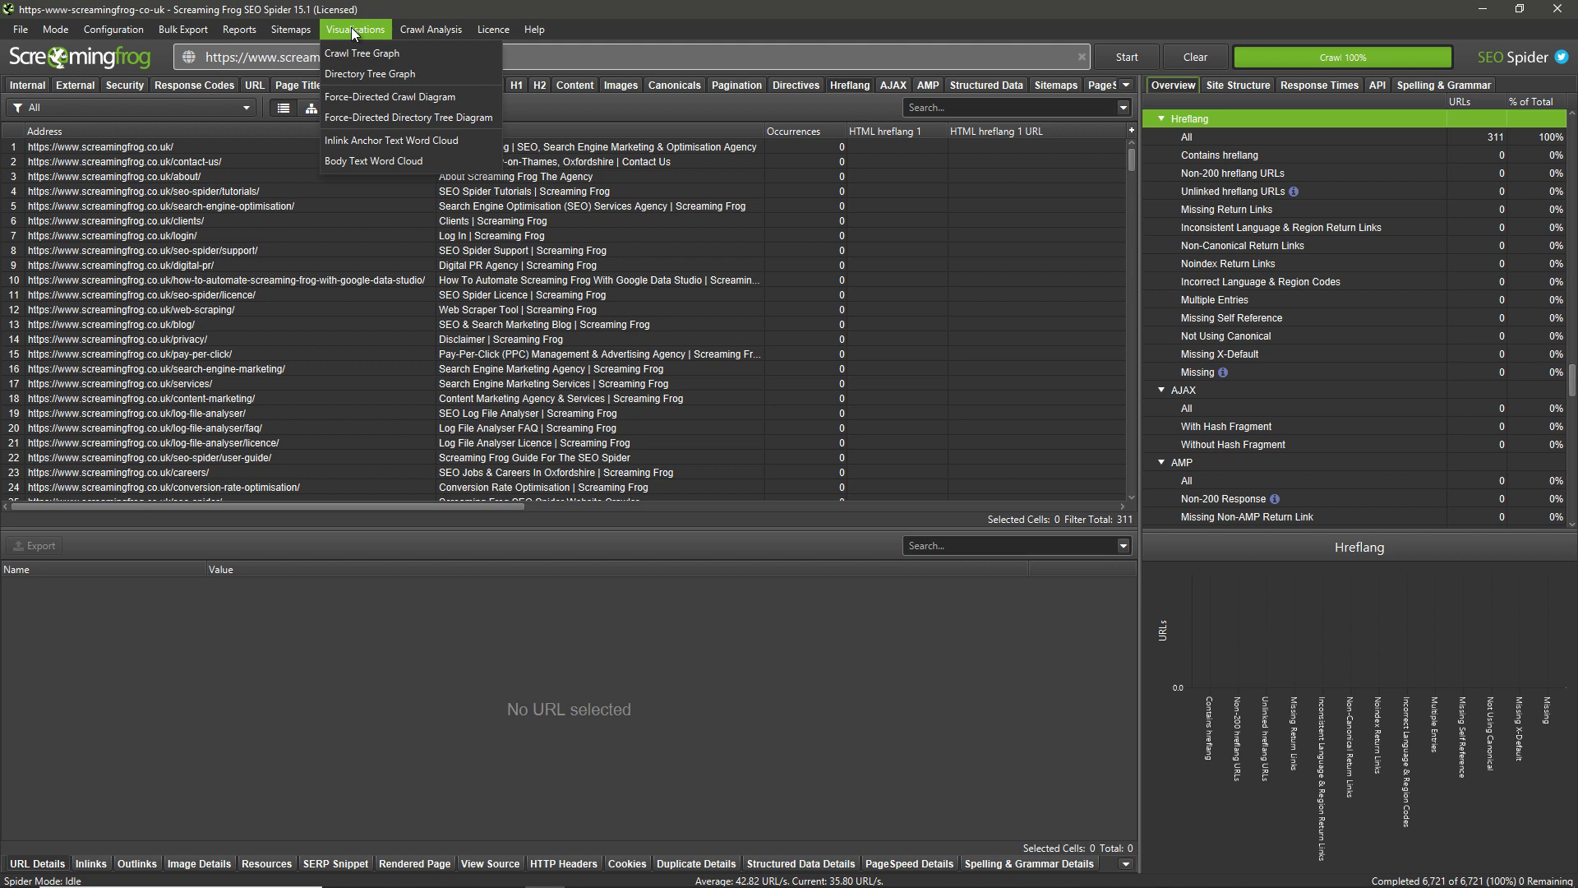
- Open and close the force-directed crawl diagram, reselect the homepage row, and view crawl modes
click(467, 101)
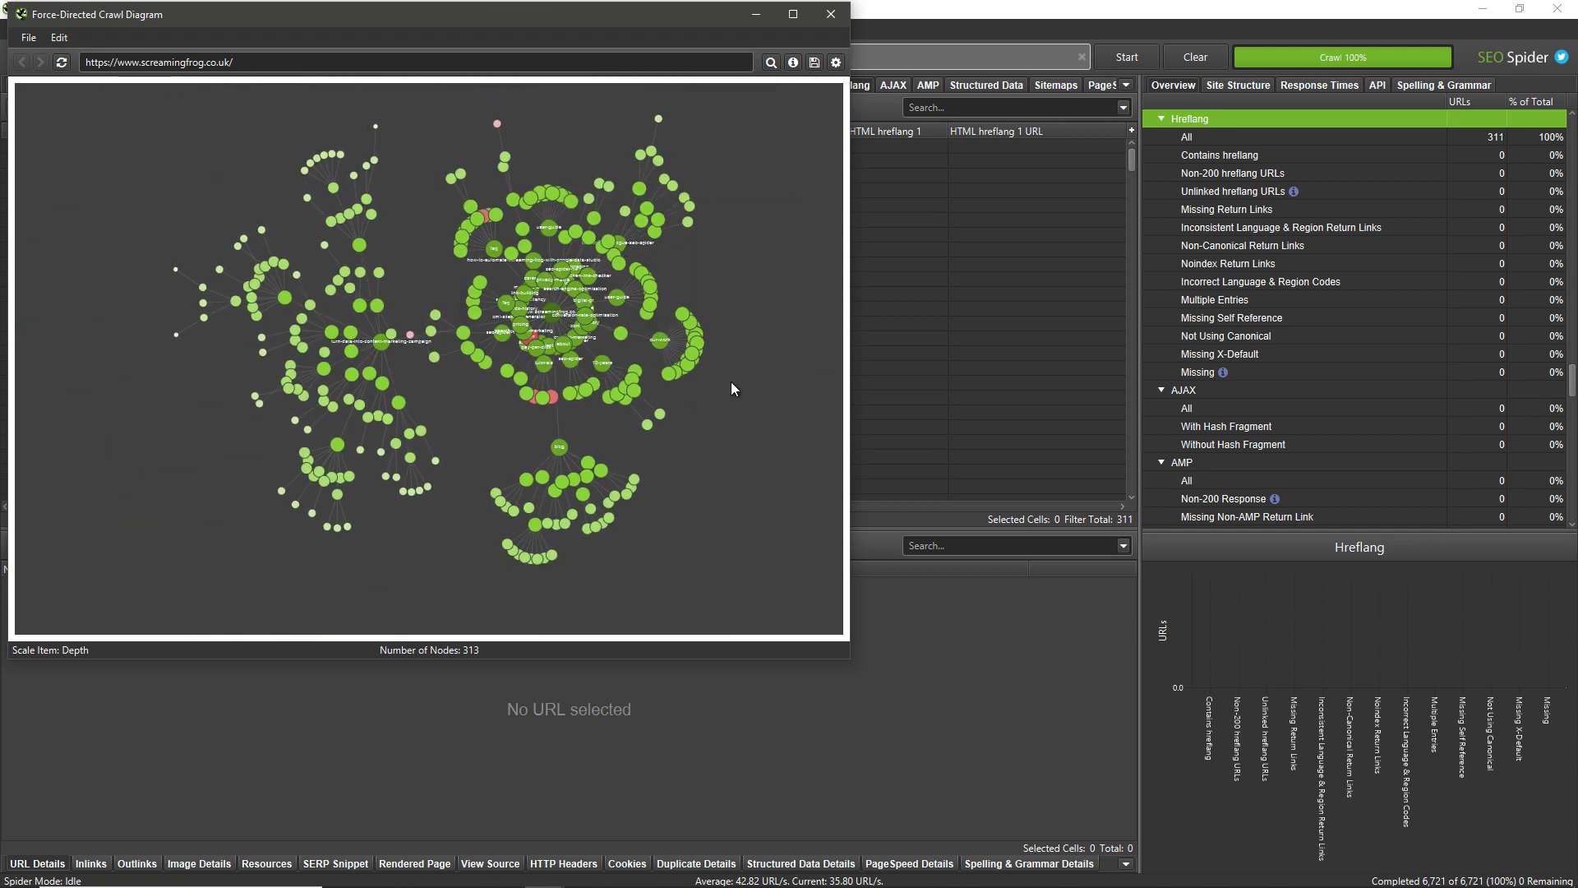
scroll(551, 340, up, 2)
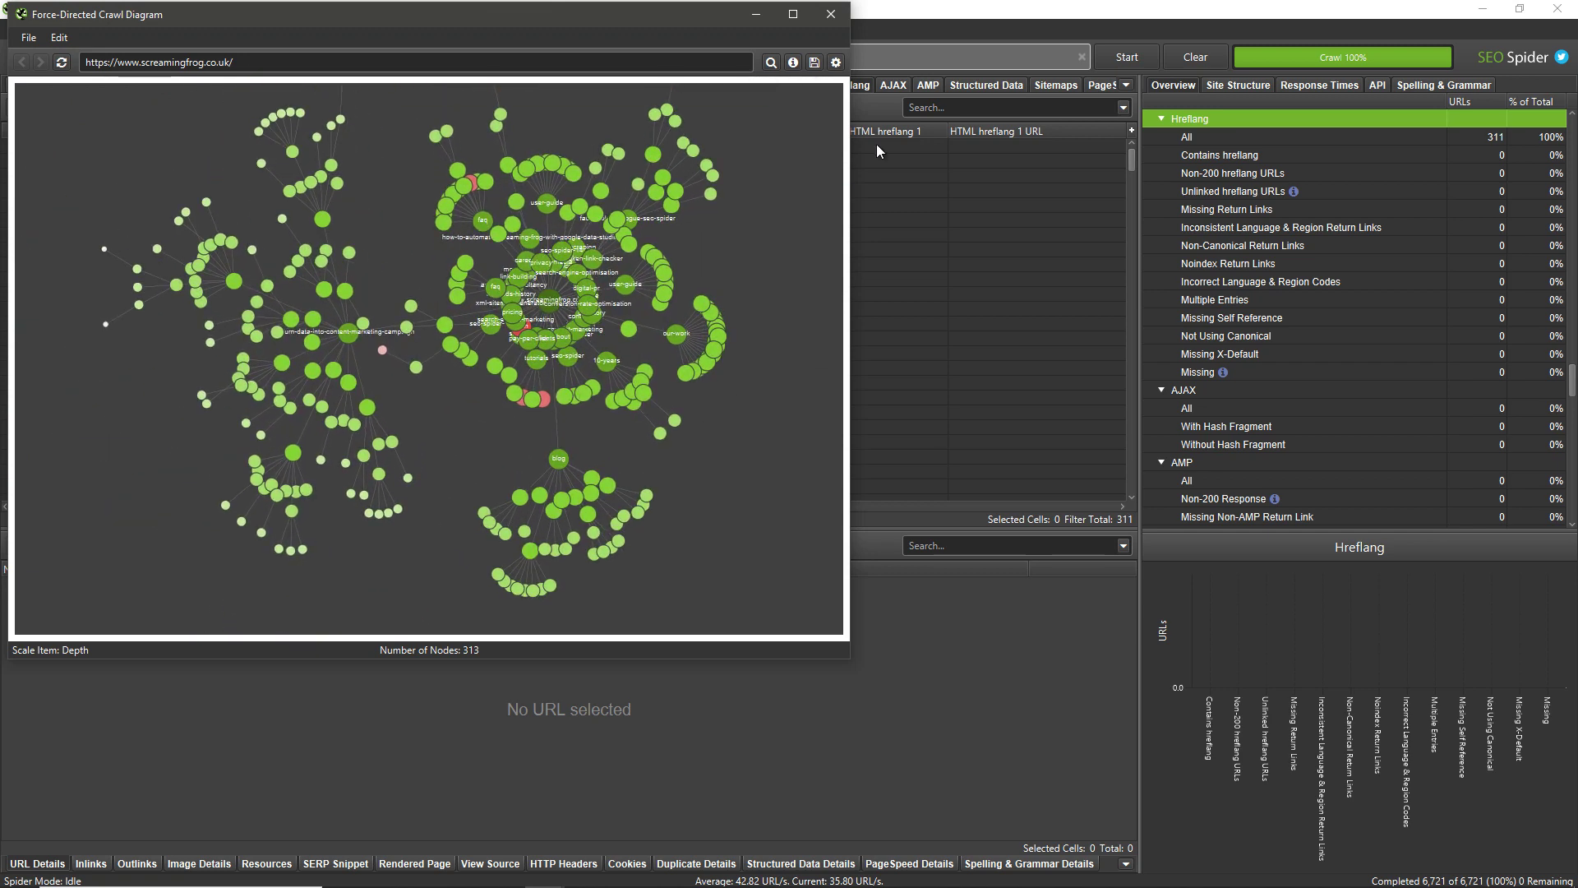
click(830, 14)
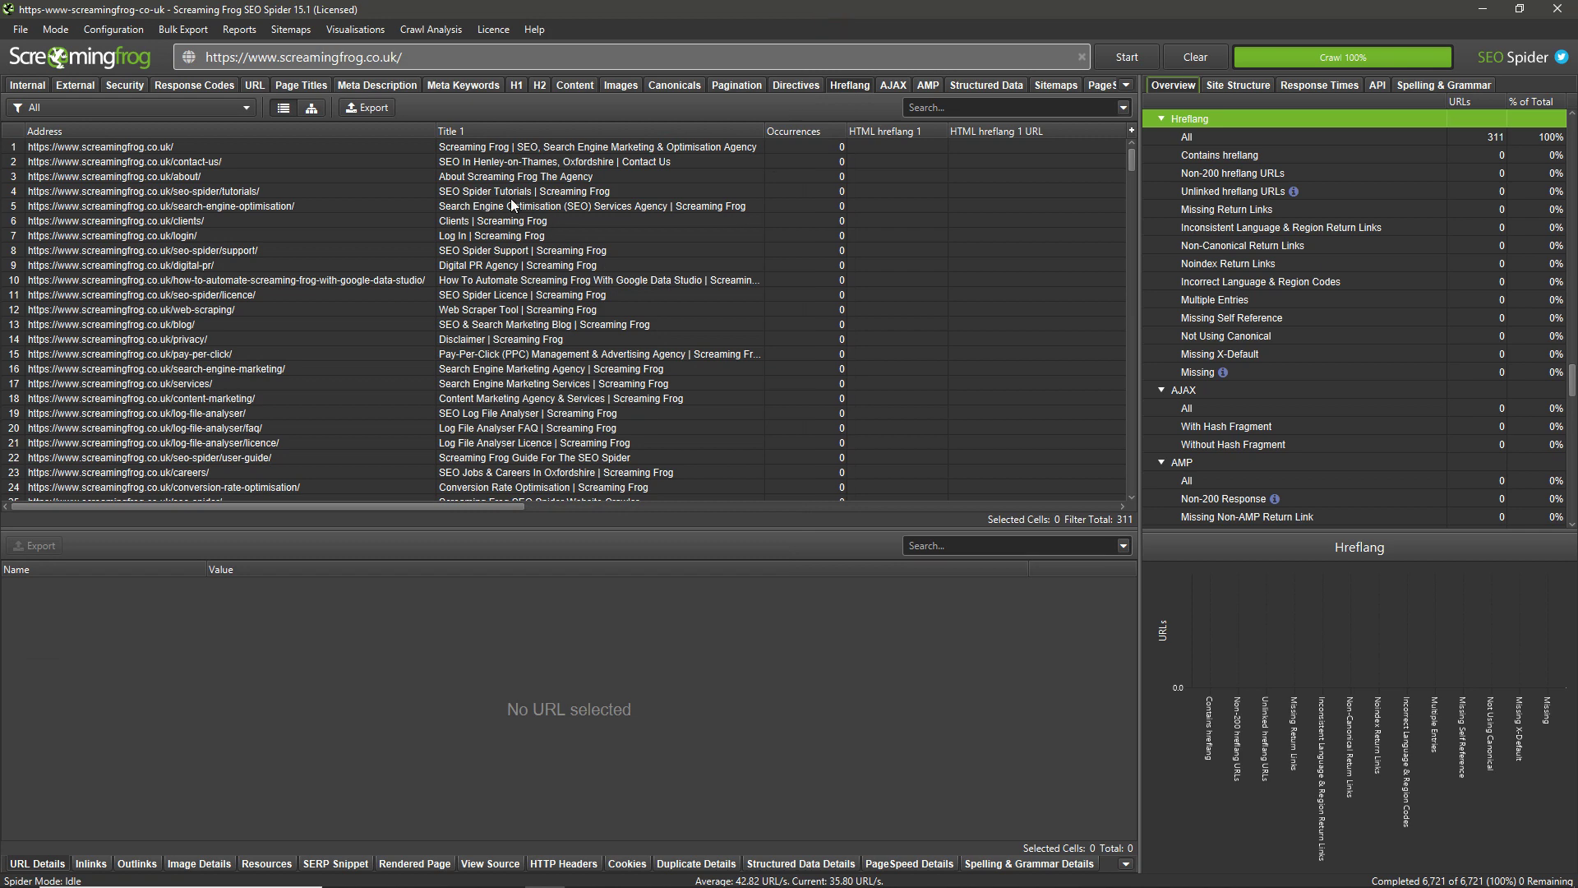
click(16, 147)
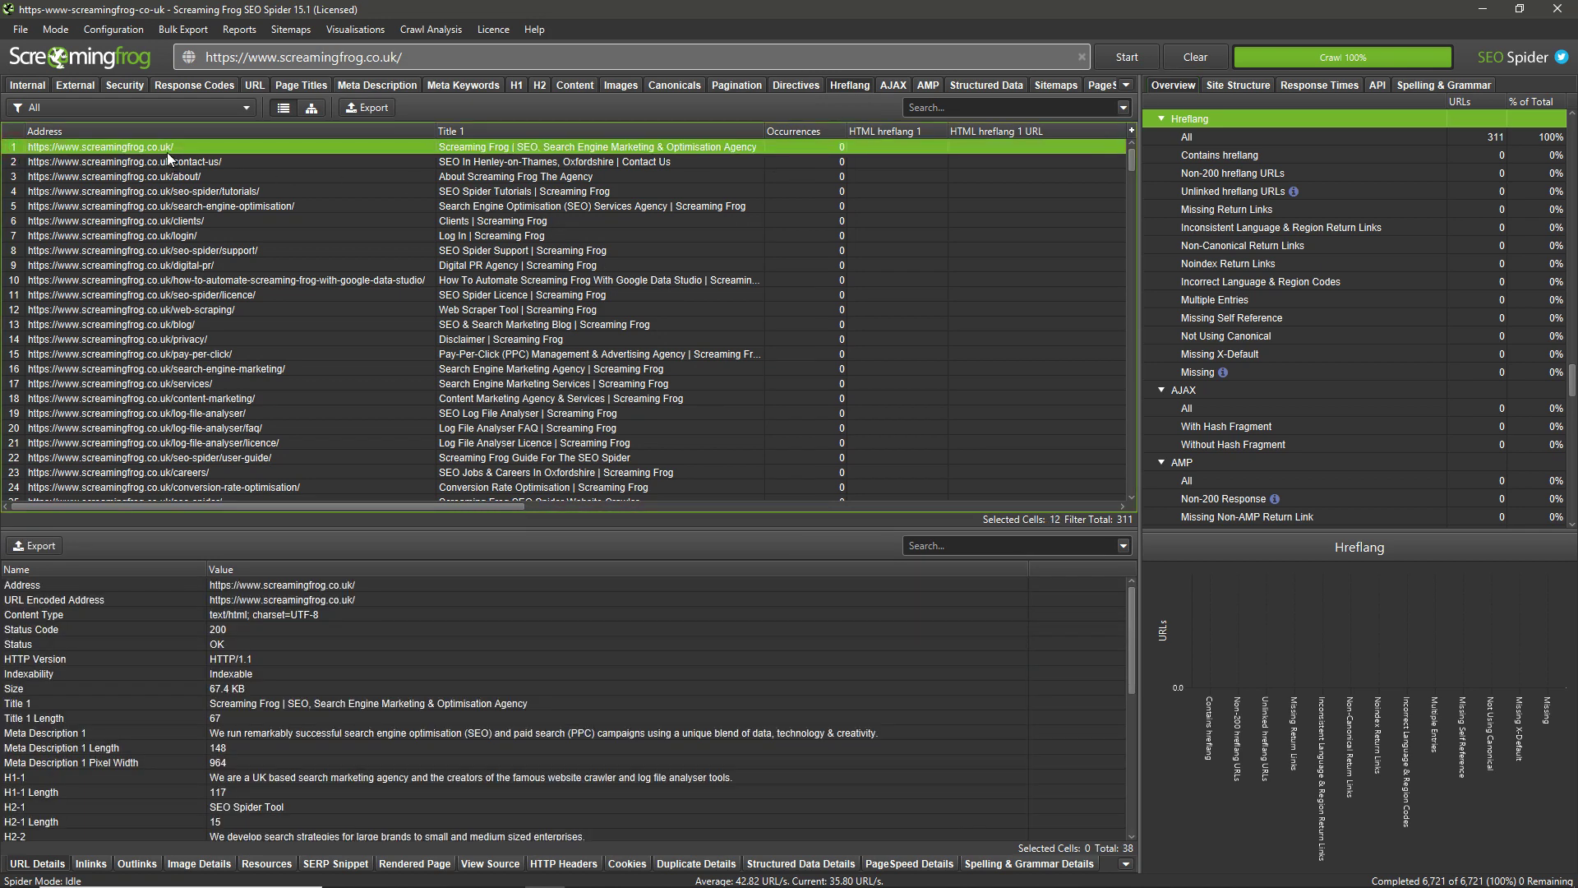
click(55, 29)
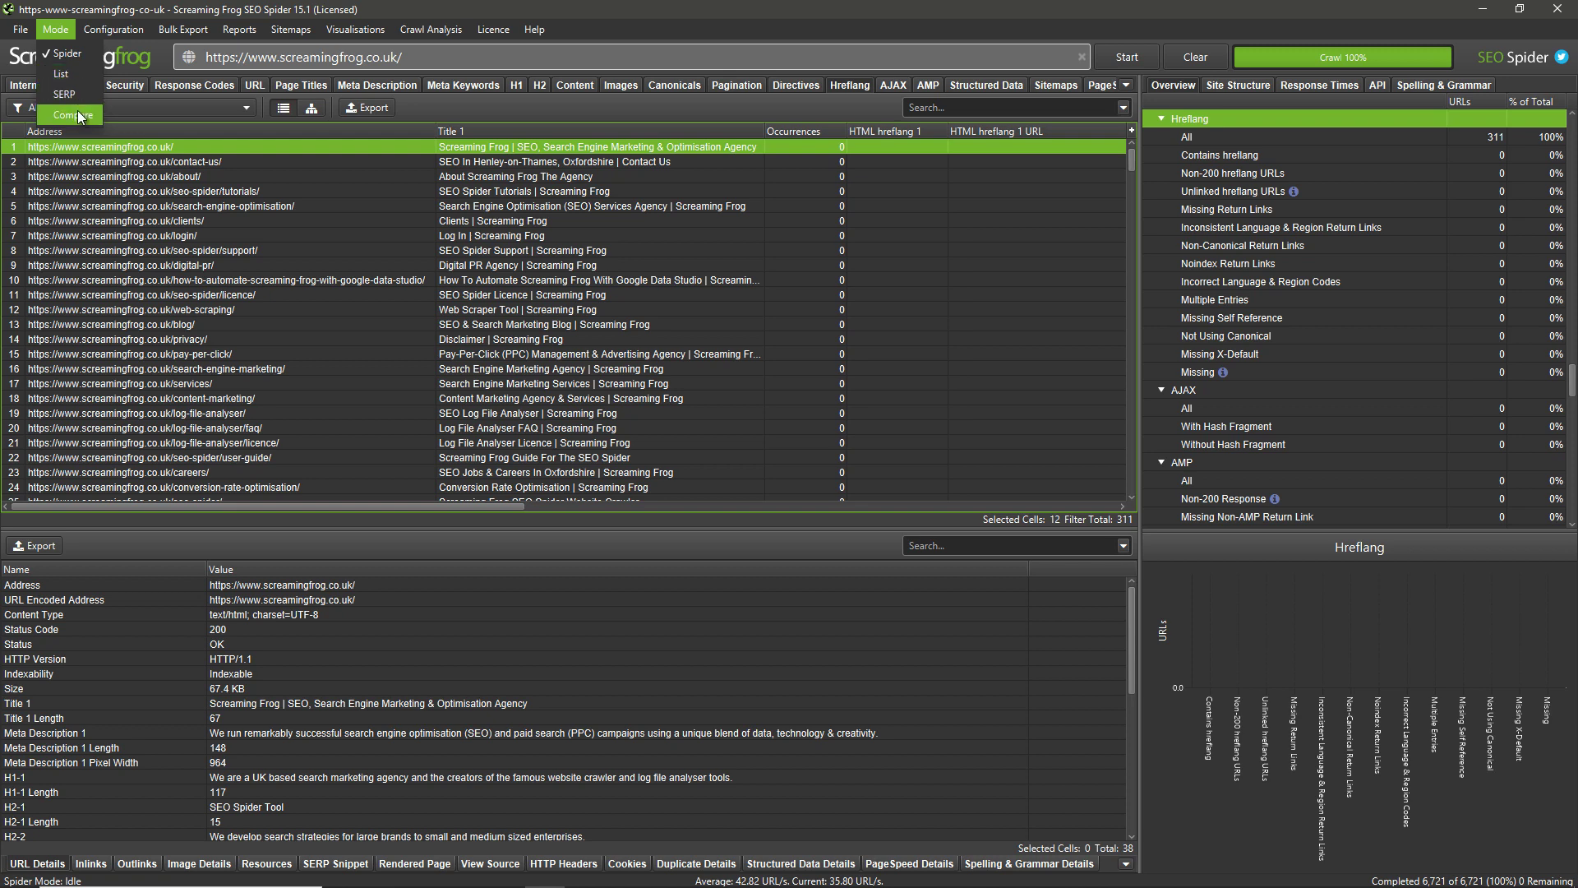
- In Compare mode, pair the 23 Apr 6,721-URL crawl with the 22 Apr 2,529-URL crawl
click(20, 28)
click(74, 75)
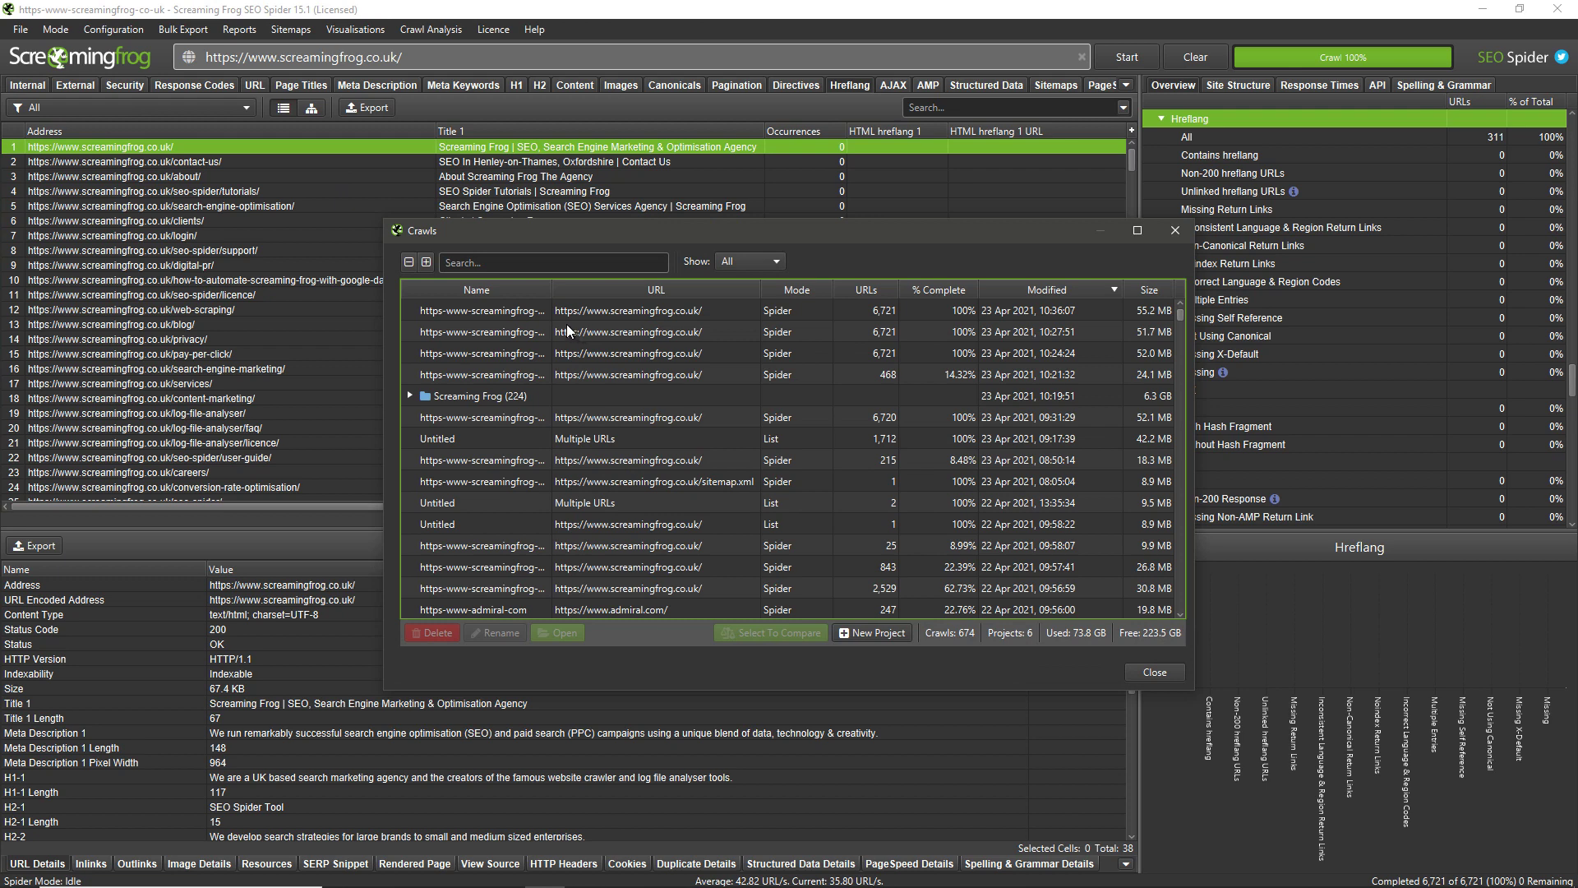
click(561, 311)
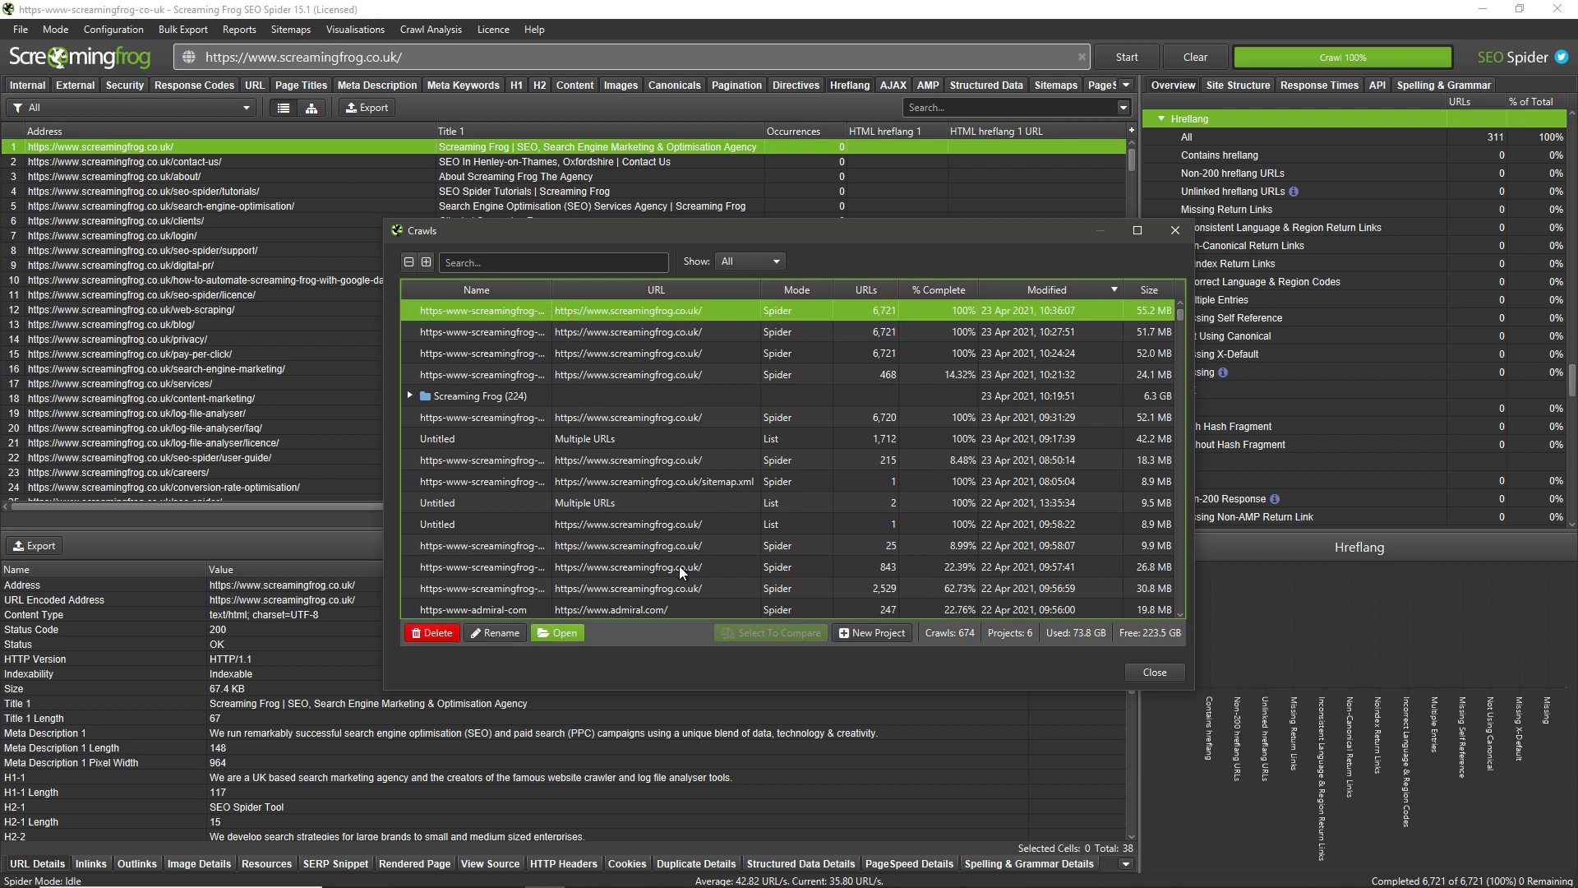
ctrl+click(682, 589)
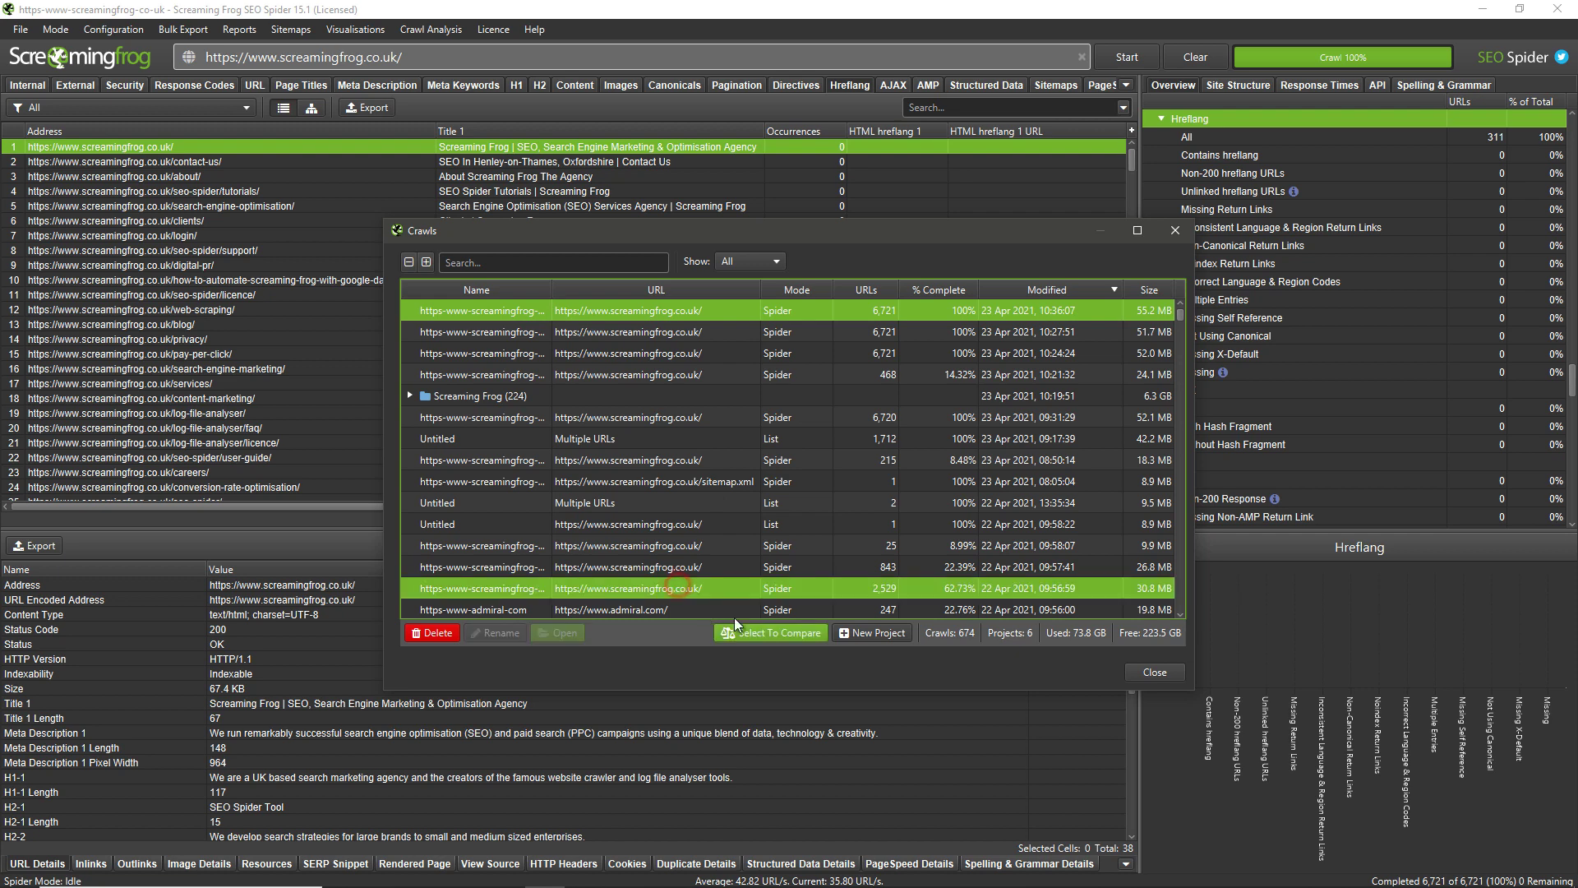
click(770, 633)
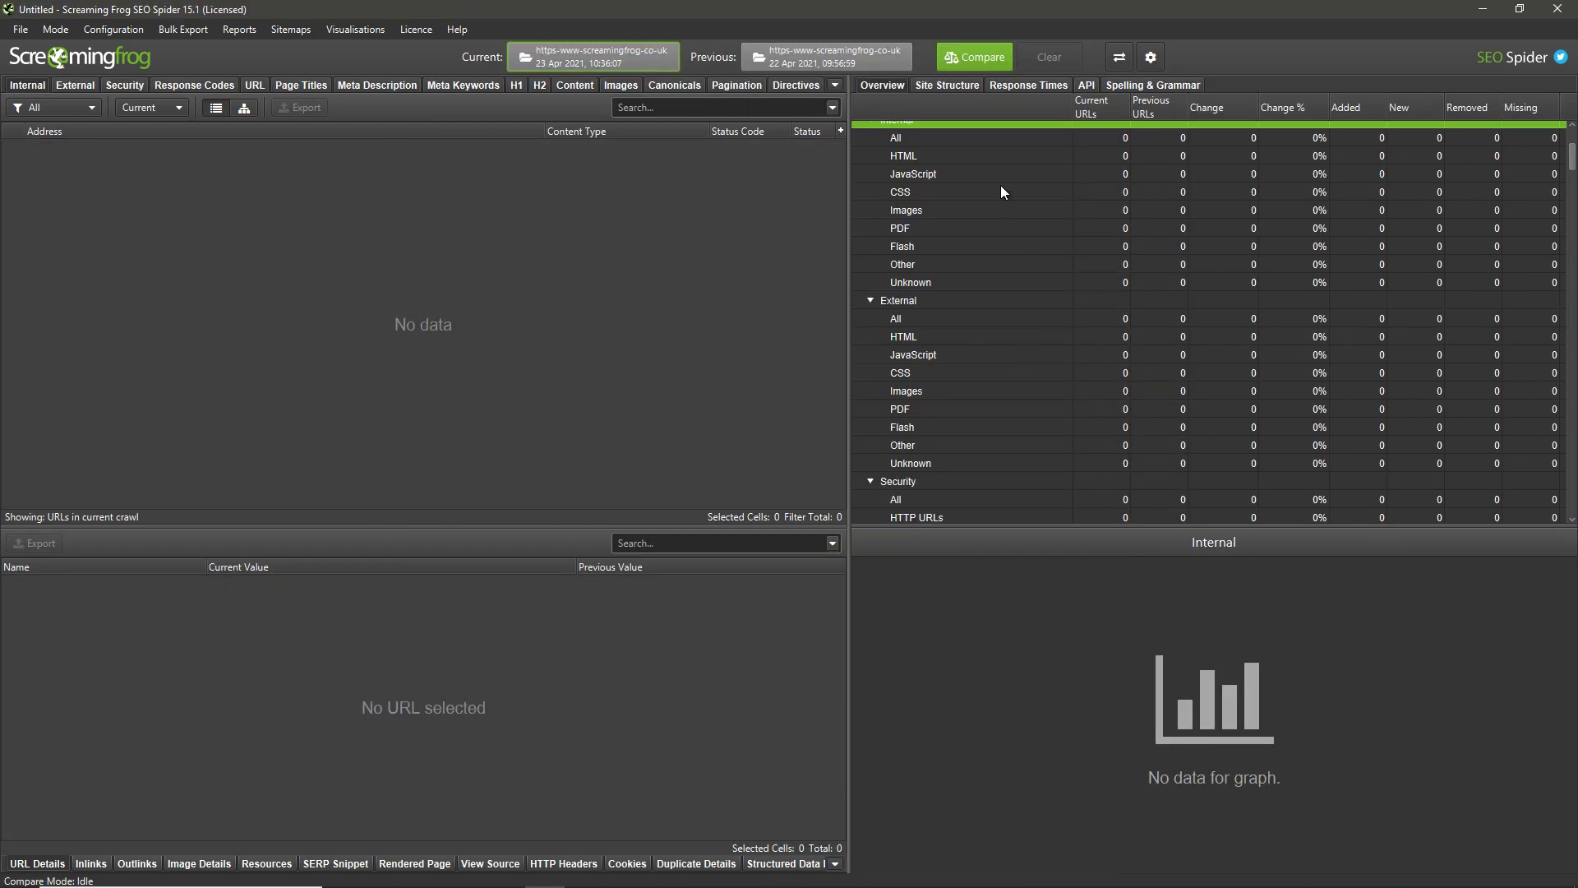
- Enable all change-detection items in the comparison settings
click(1151, 57)
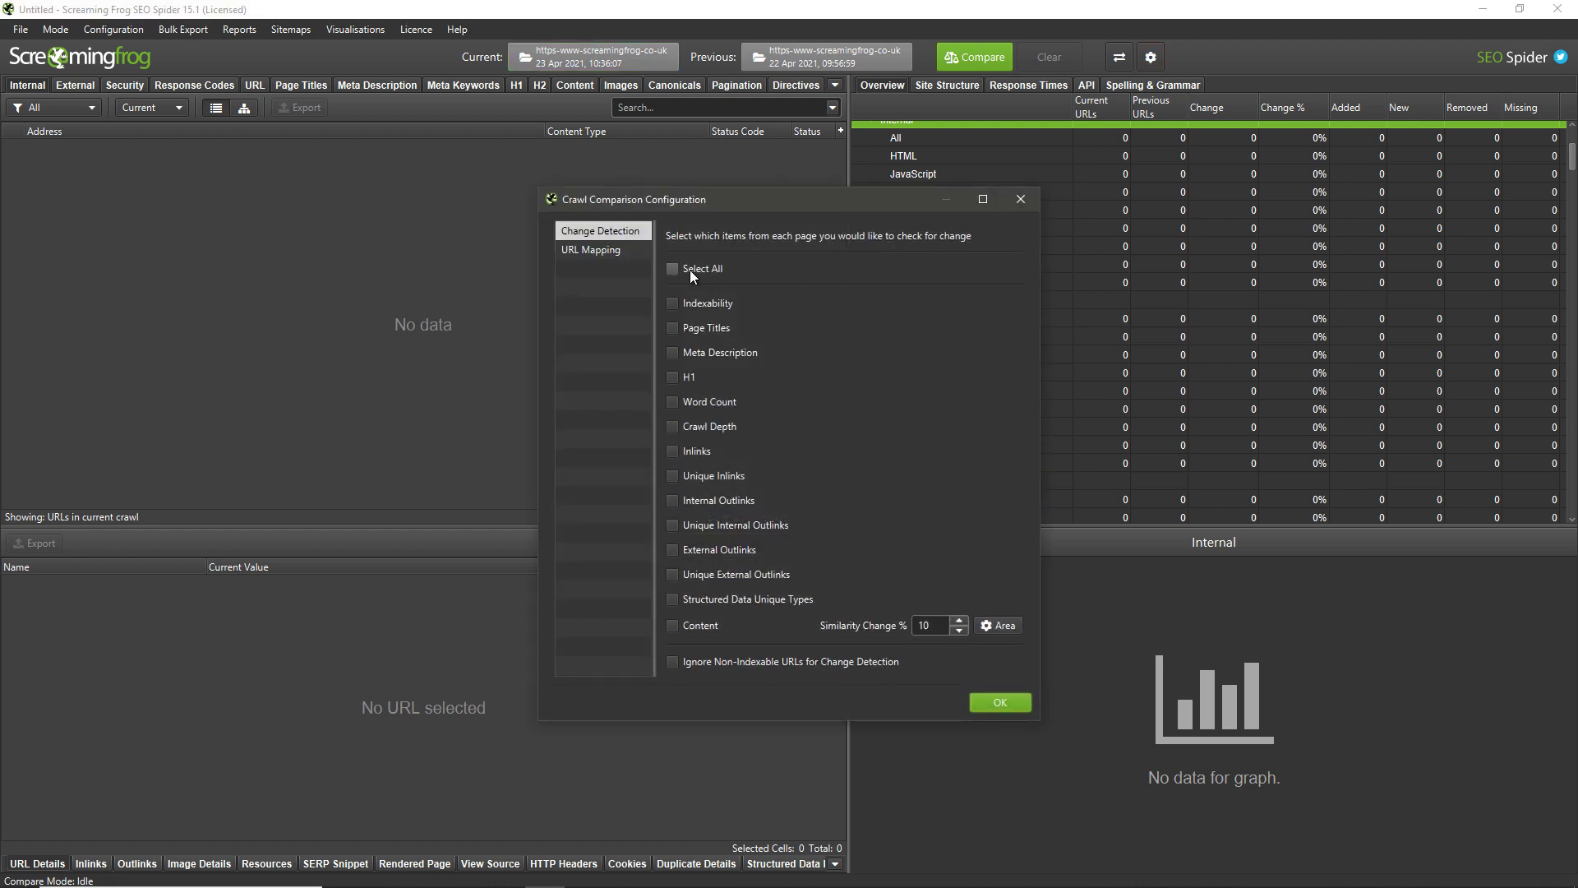
click(693, 269)
click(998, 703)
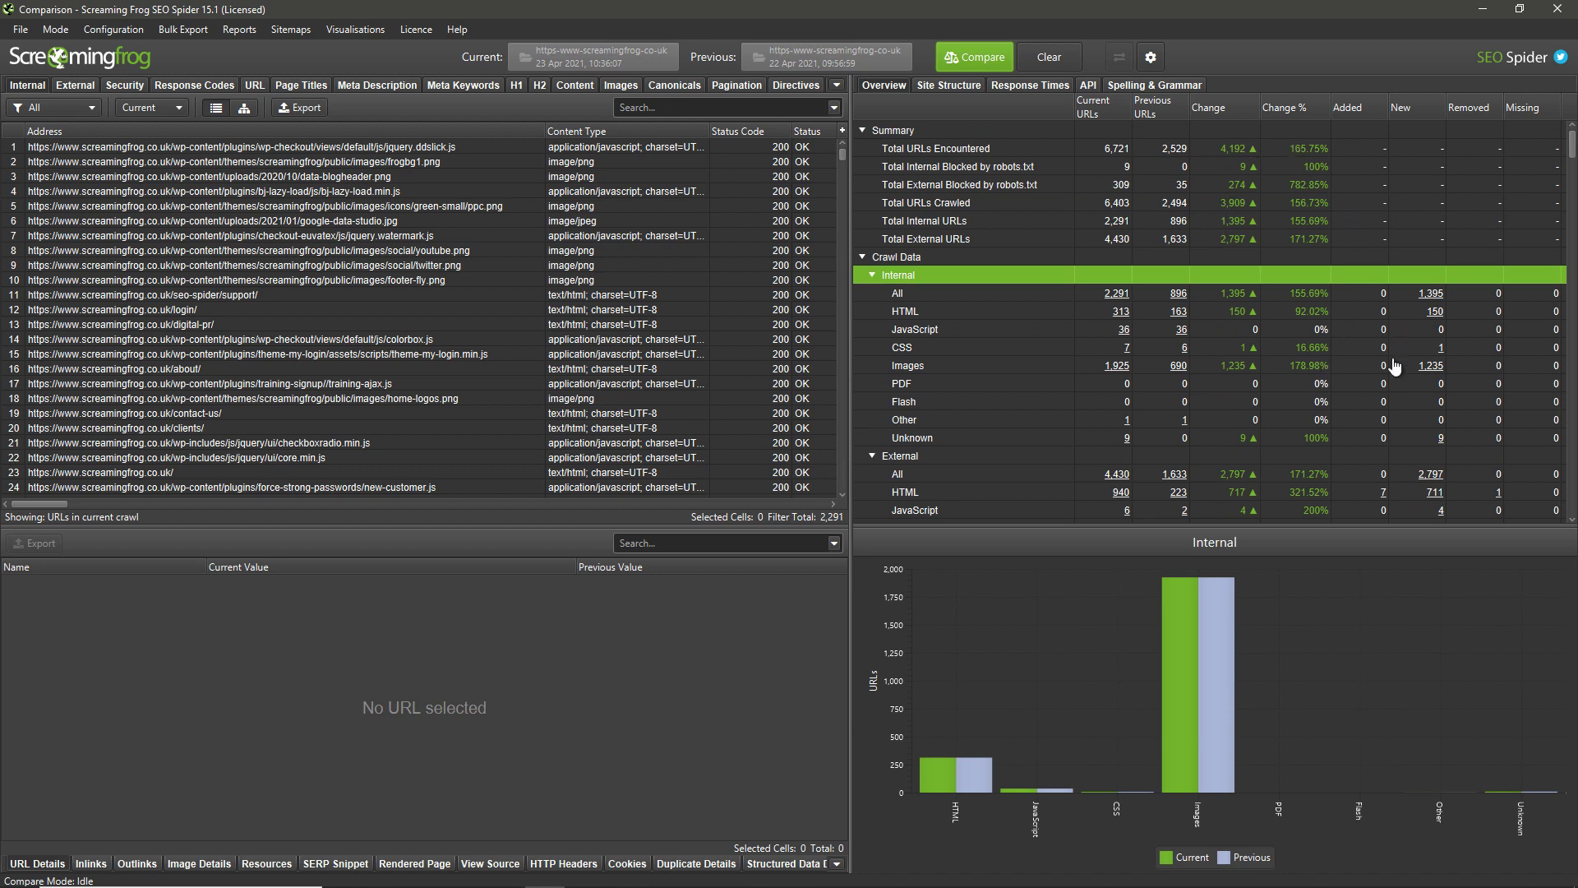
scroll(1357, 370, down, 6)
scroll(1307, 346, down, 3)
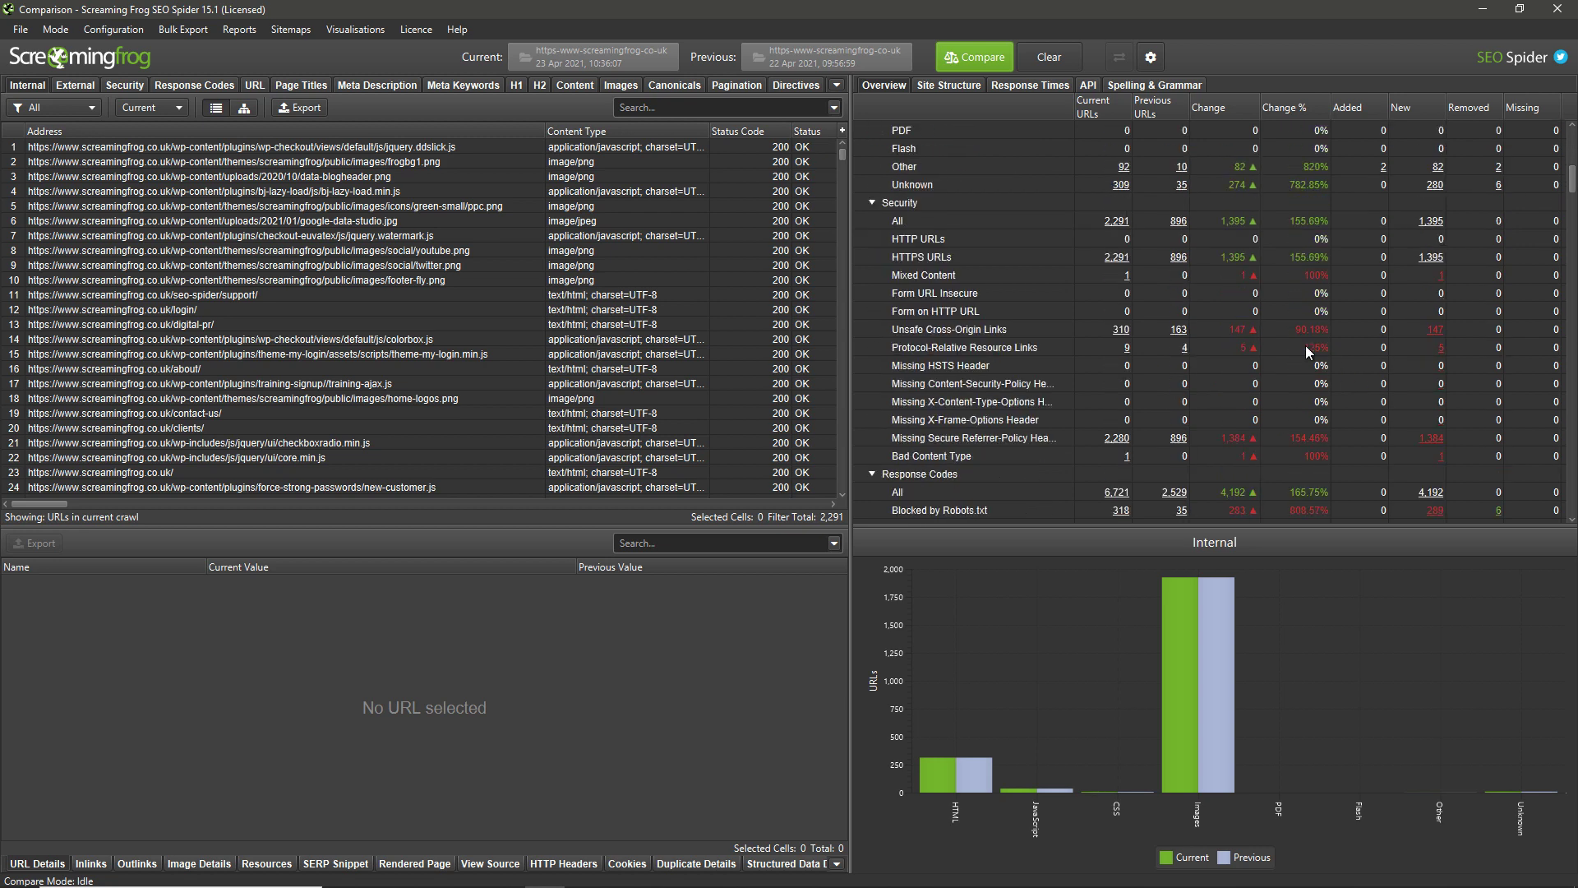
scroll(1087, 328, down, 4)
scroll(1088, 328, down, 4)
scroll(1087, 328, down, 4)
scroll(1087, 328, down, 4)
scroll(1087, 329, down, 5)
scroll(1087, 328, down, 5)
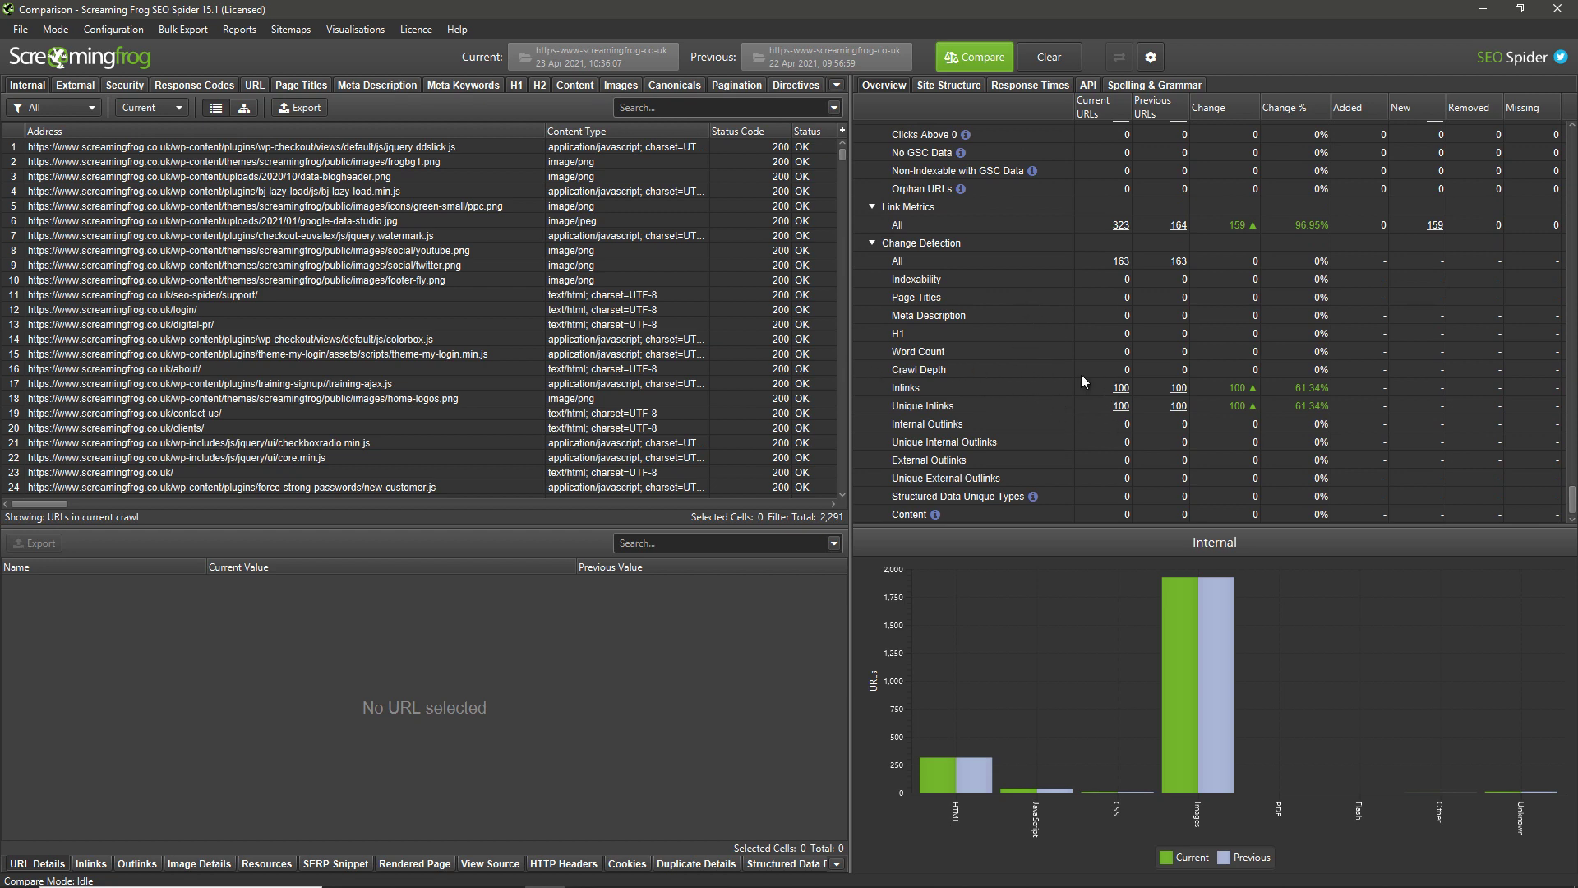
- Show the Unique Inlinks change results: 100 pages rising from 163 to 310
click(961, 407)
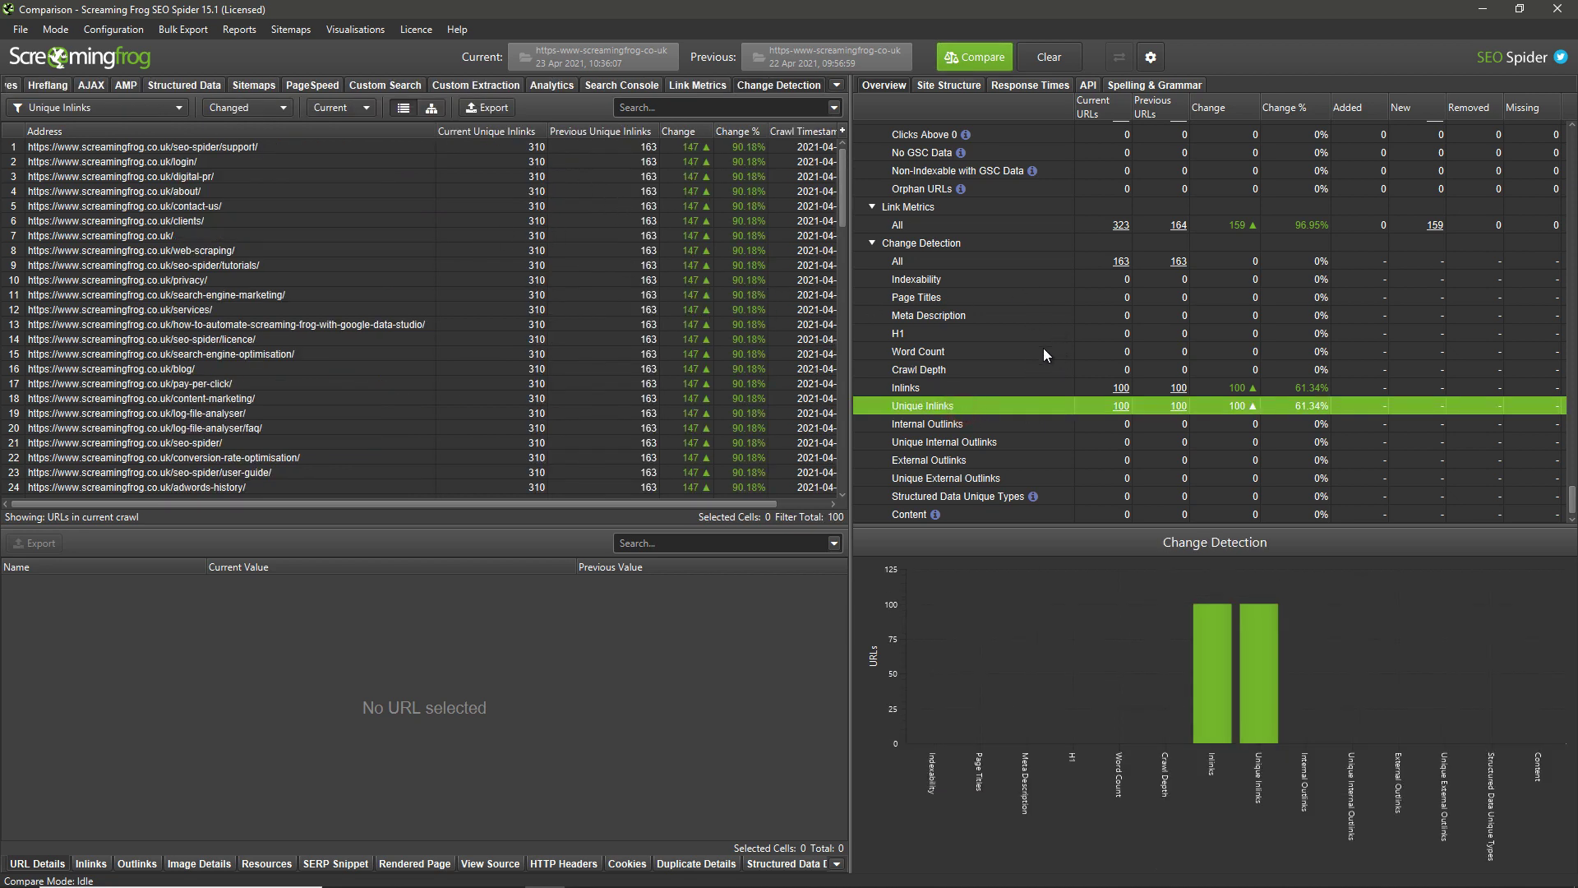
scroll(1043, 351, up, 8)
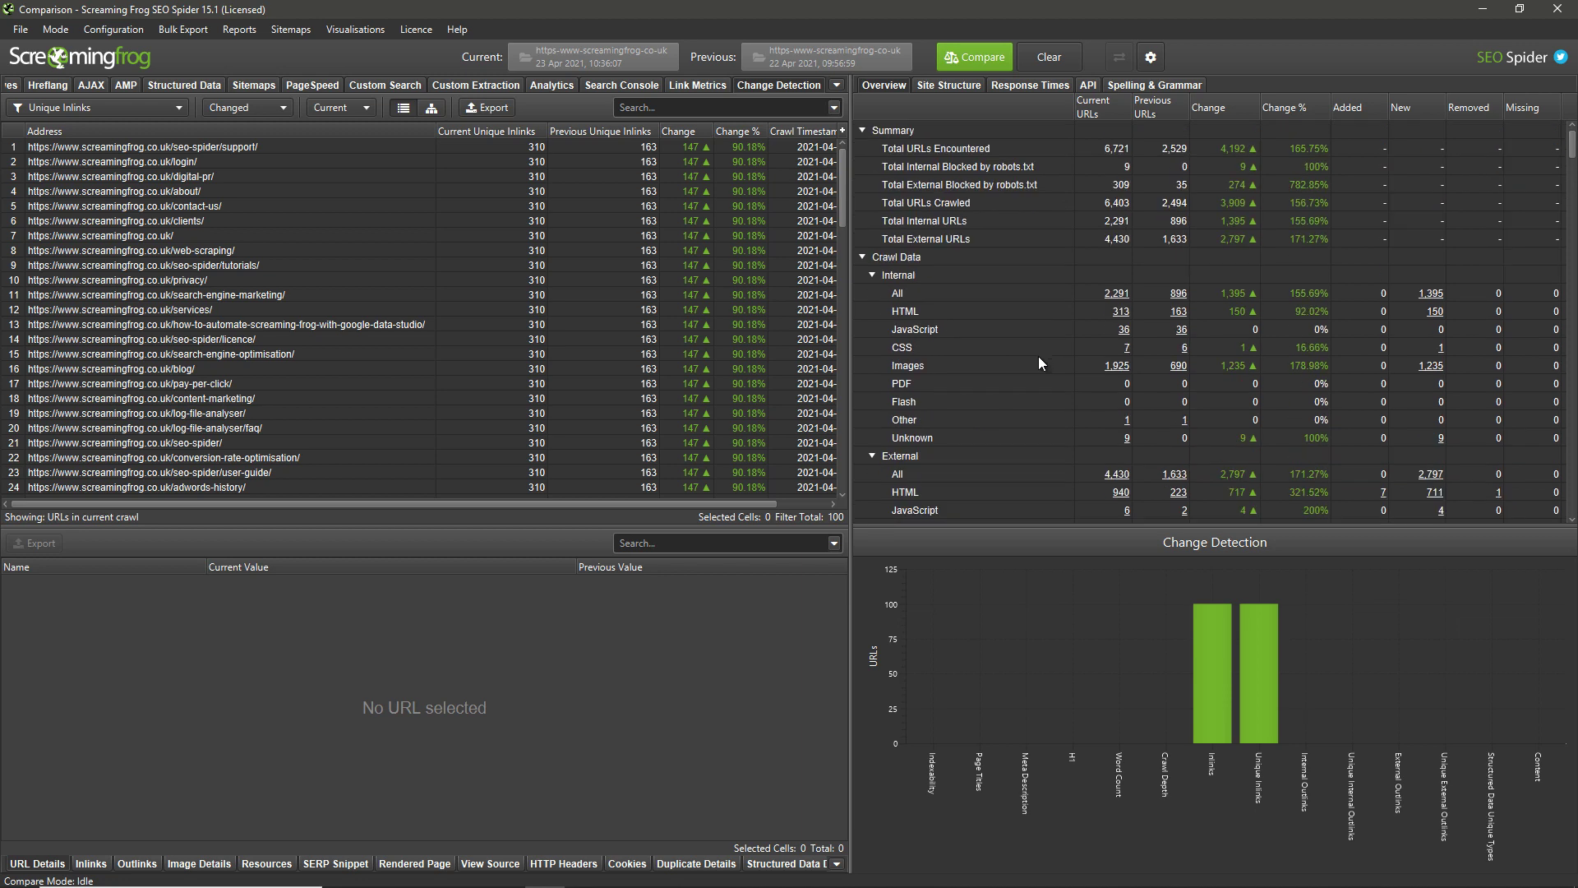